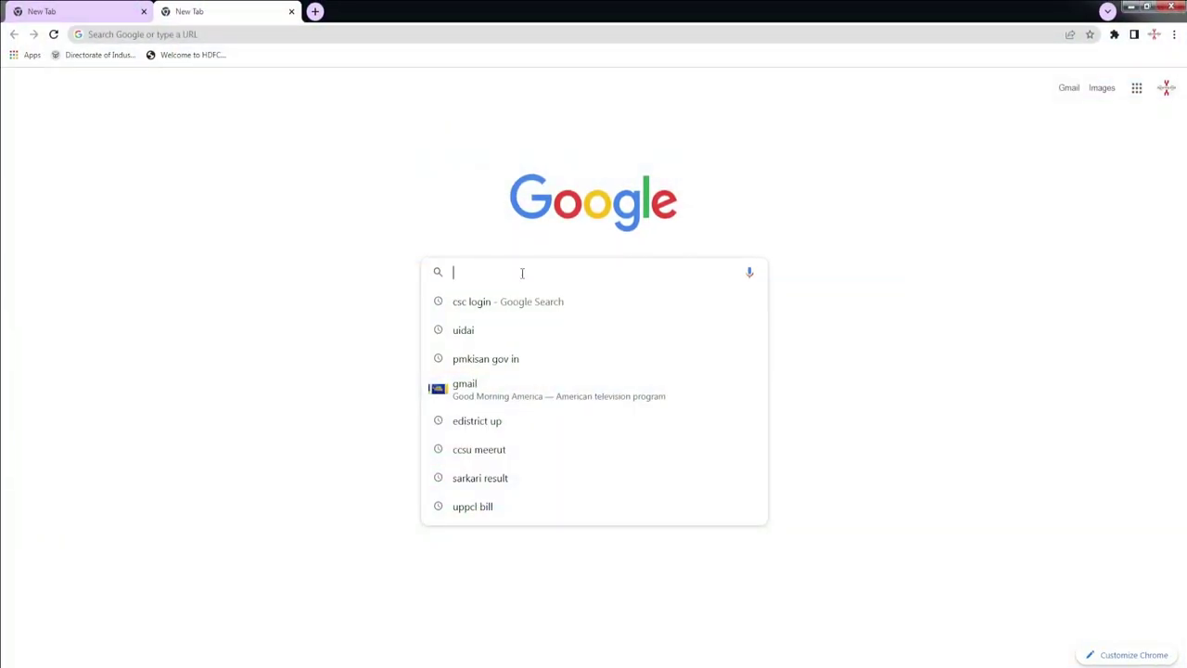
Step: Search Google for 'ccsu meerut' and open the exam.ccsuweb.in Admit Card result
type("cc")
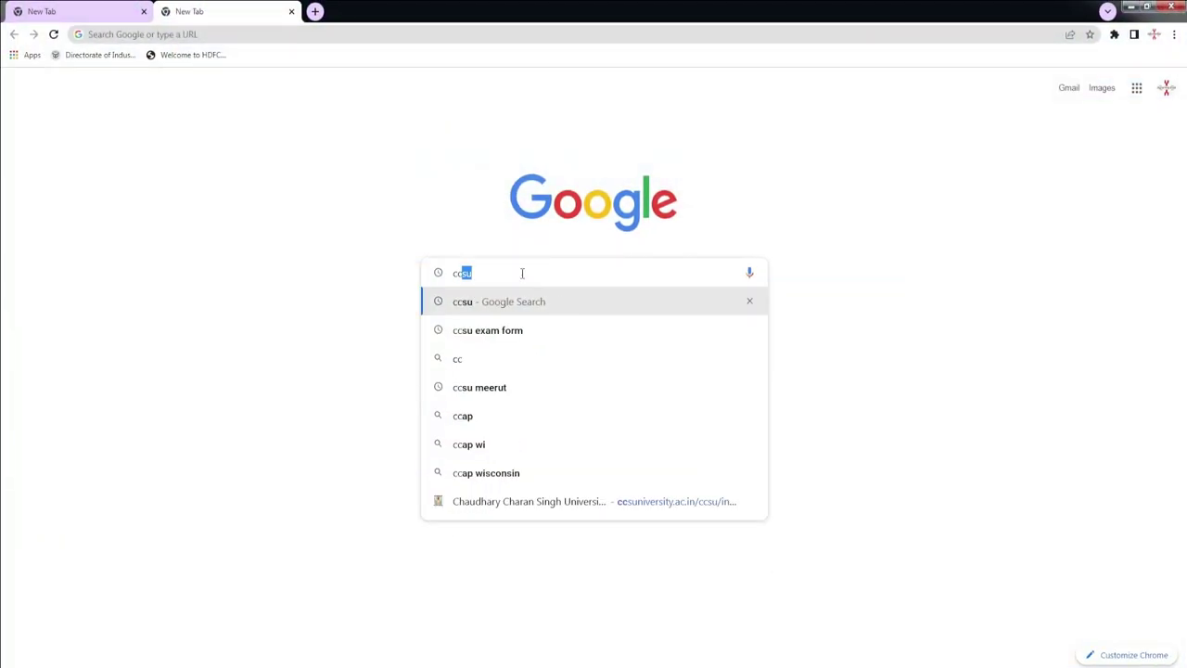
type("su")
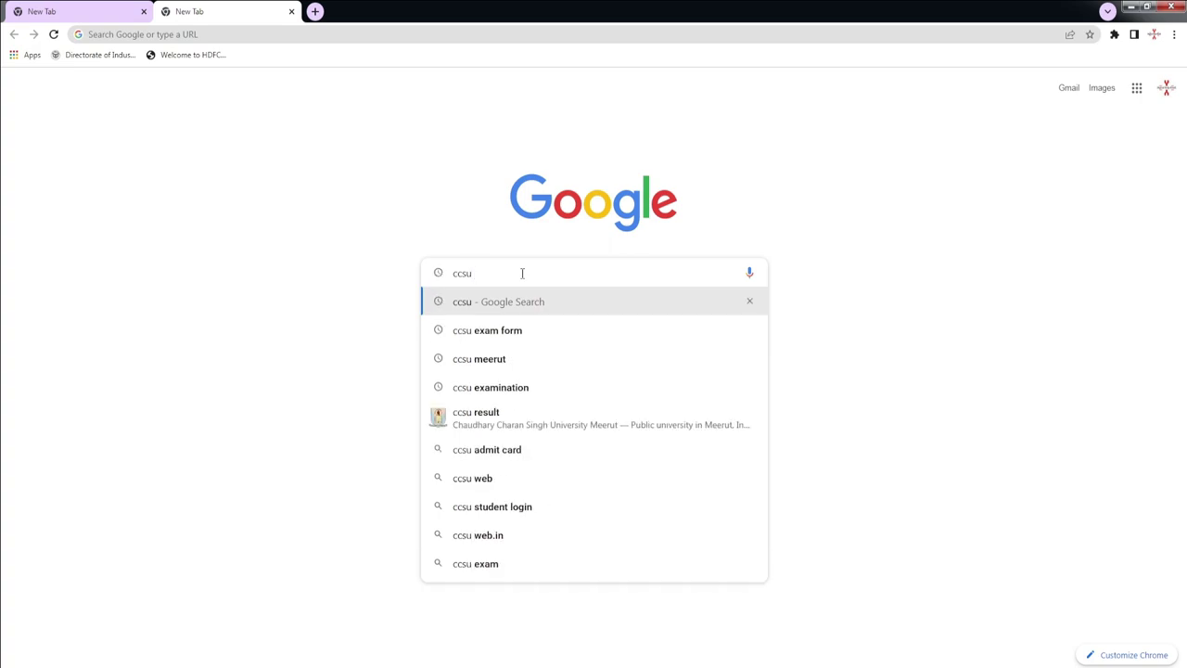
left_click(543, 361)
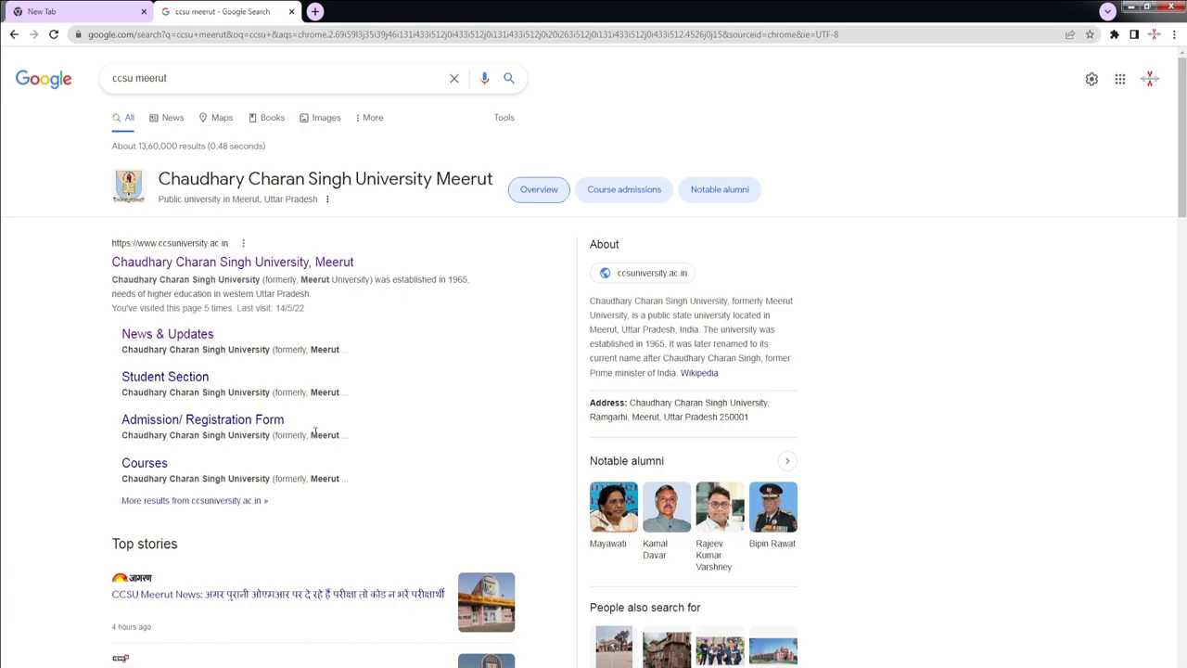
scroll(314, 431, "down", 4)
scroll(316, 435, "down", 5)
scroll(316, 436, "down", 2)
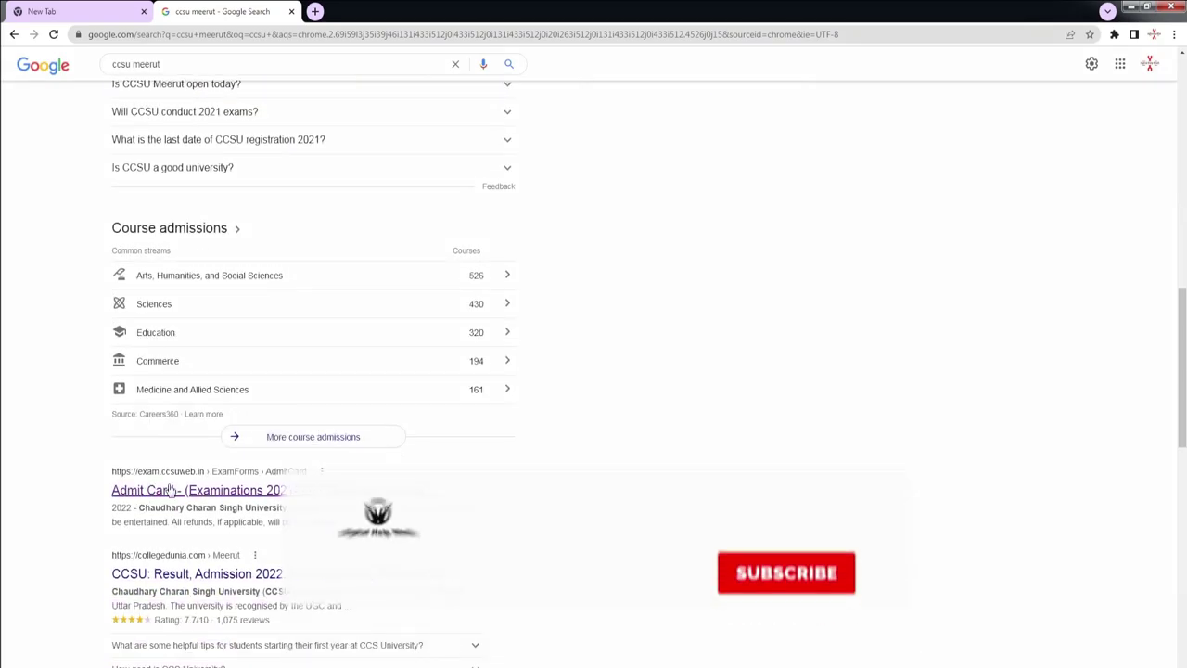
left_click_drag(98, 472, 234, 473)
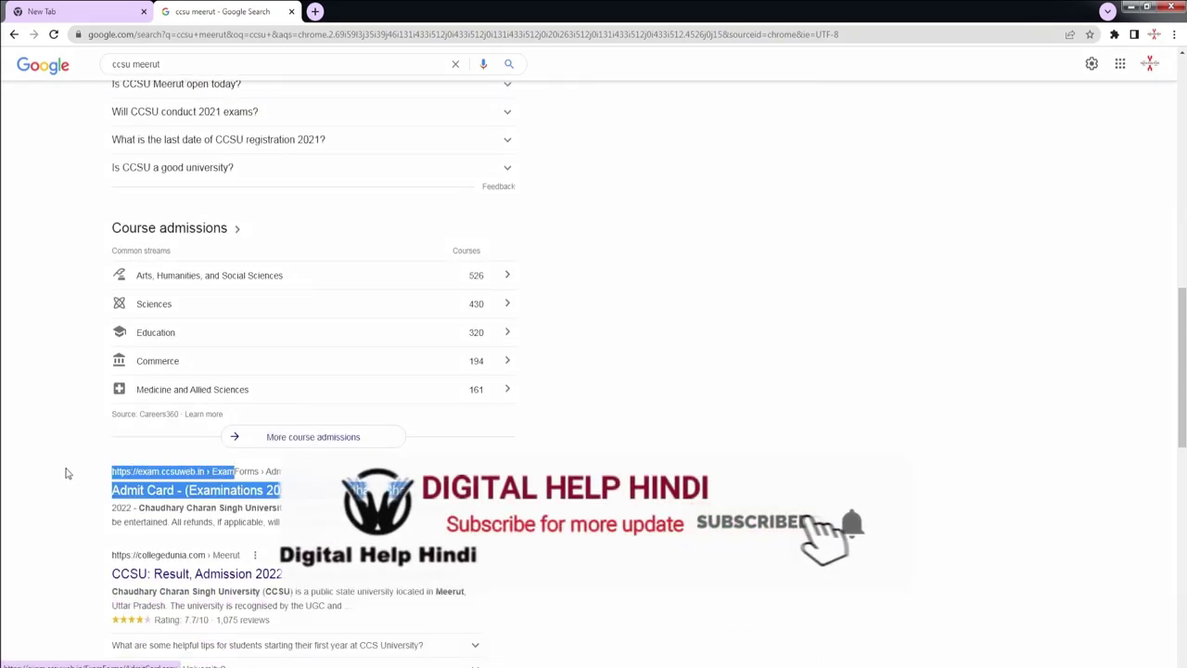
left_click(101, 472)
left_click_drag(104, 477, 436, 490)
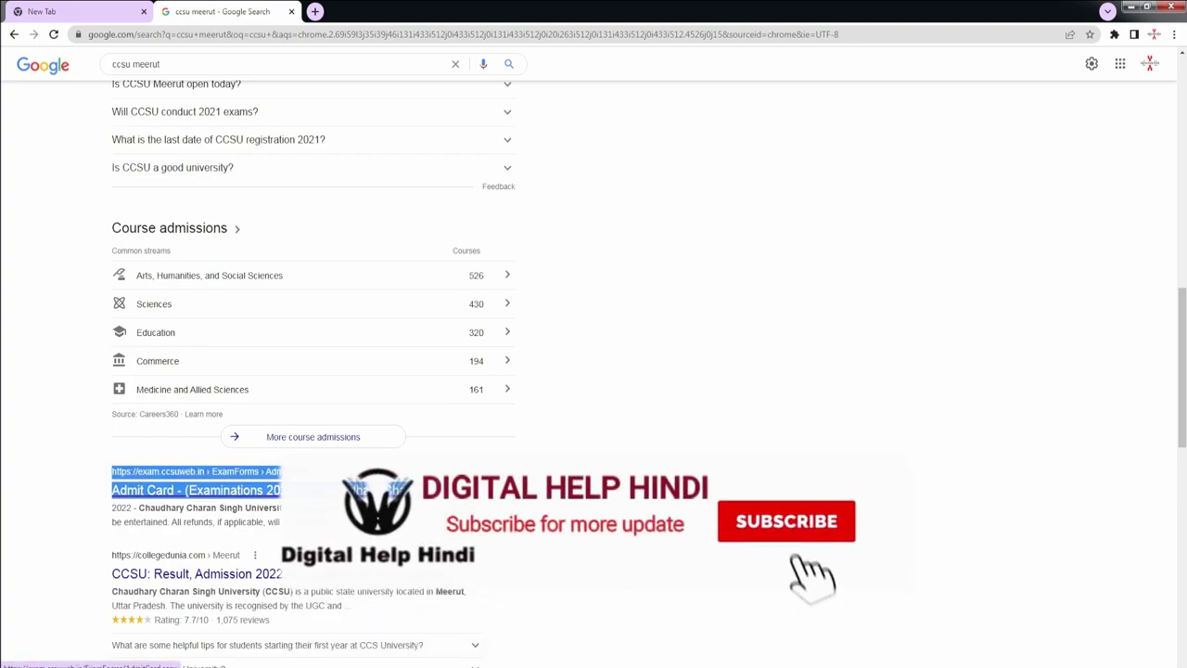
left_click(408, 490)
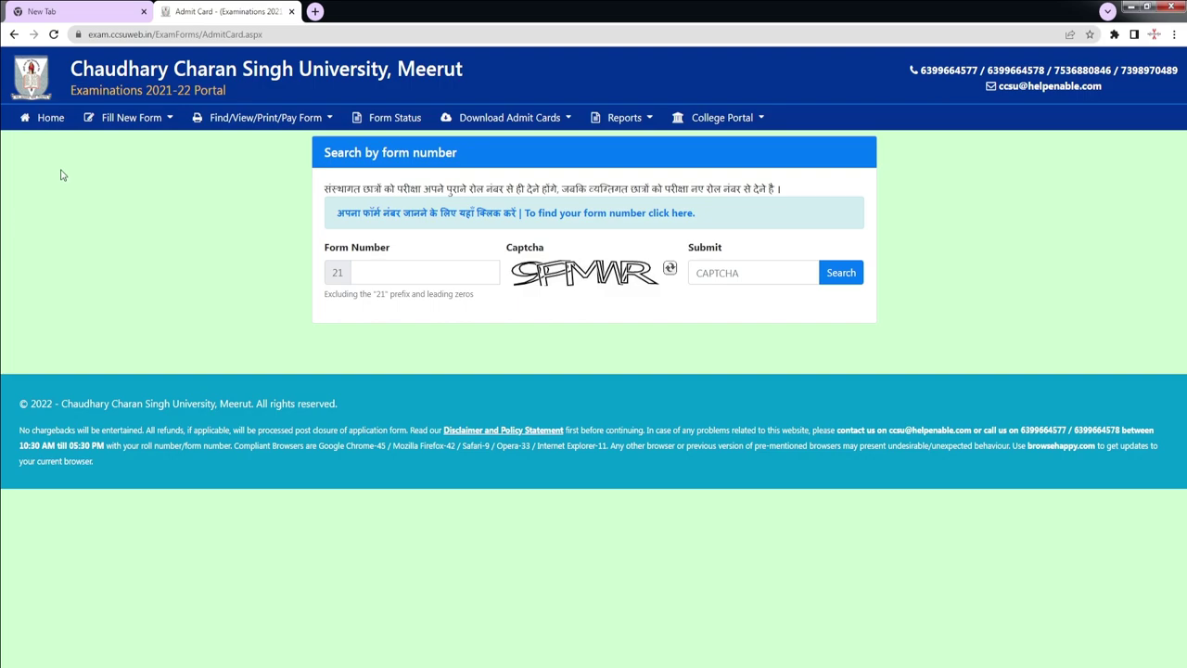
Step: Show the Fill New Form menu listing the available exam form types
left_click(150, 123)
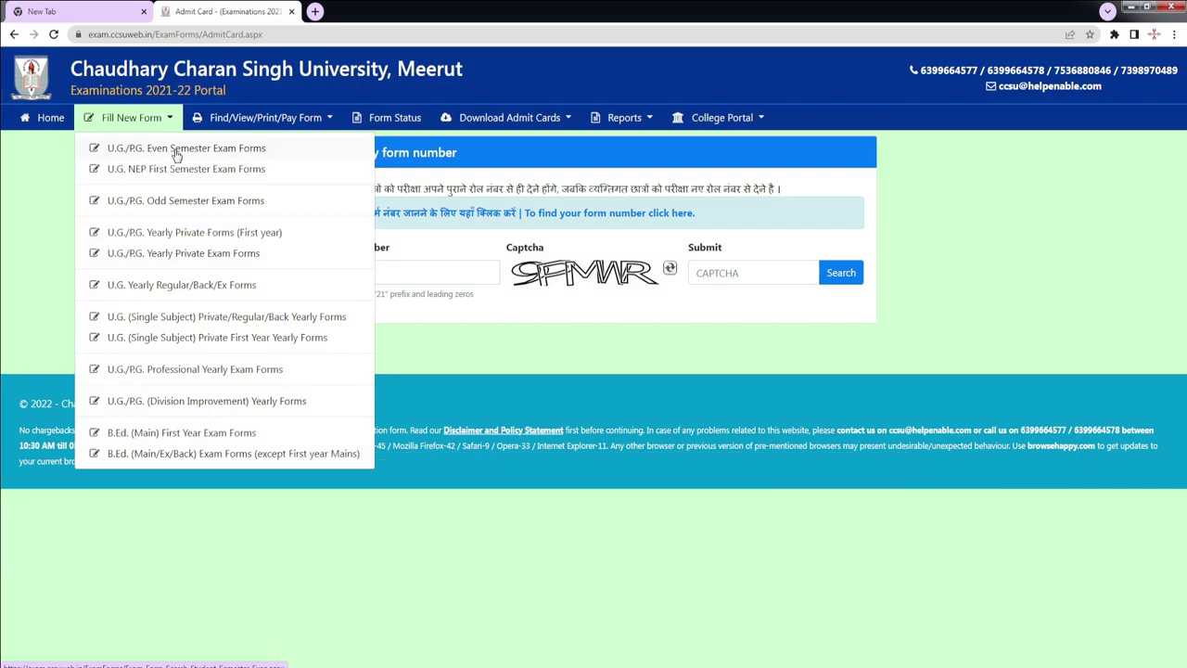
Step: Open the U.G./P.G. Even Semester exam form search with Exam Type U.G. Semester (Regular) Even
left_click(169, 151)
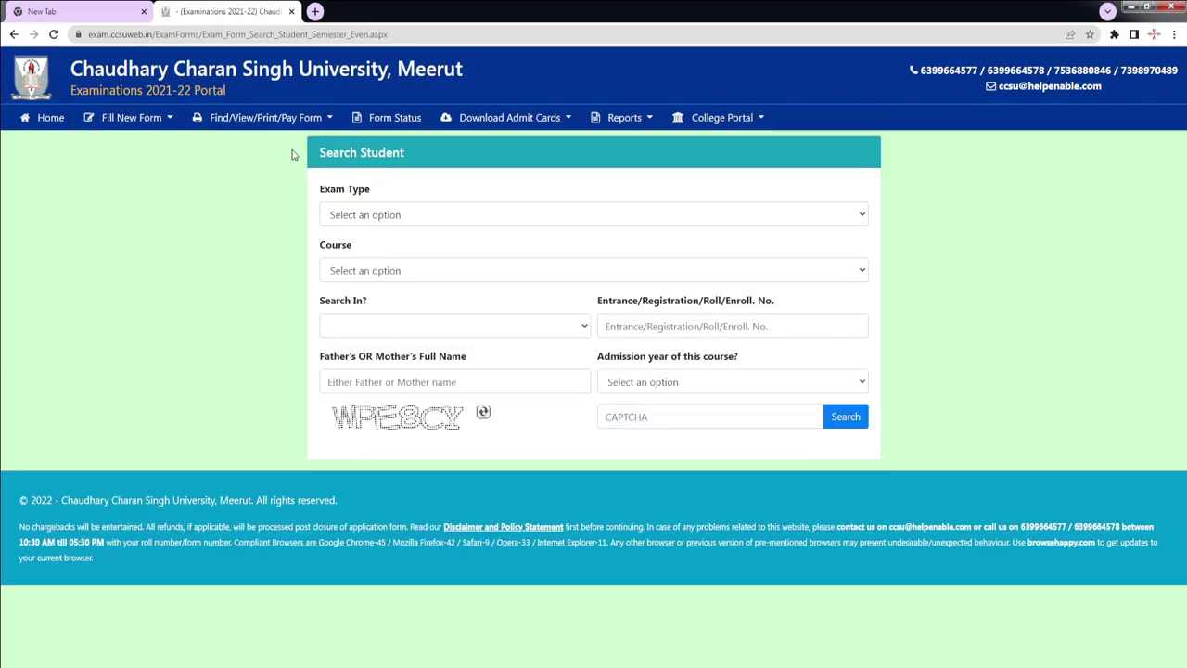
left_click(419, 222)
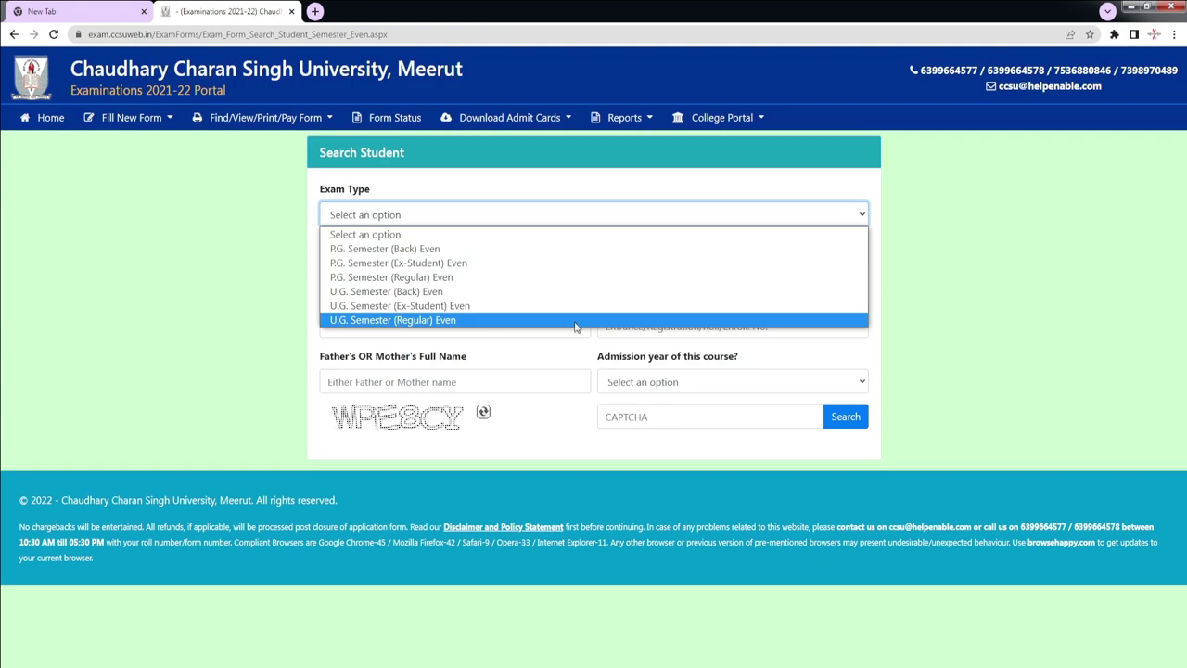
left_click(393, 320)
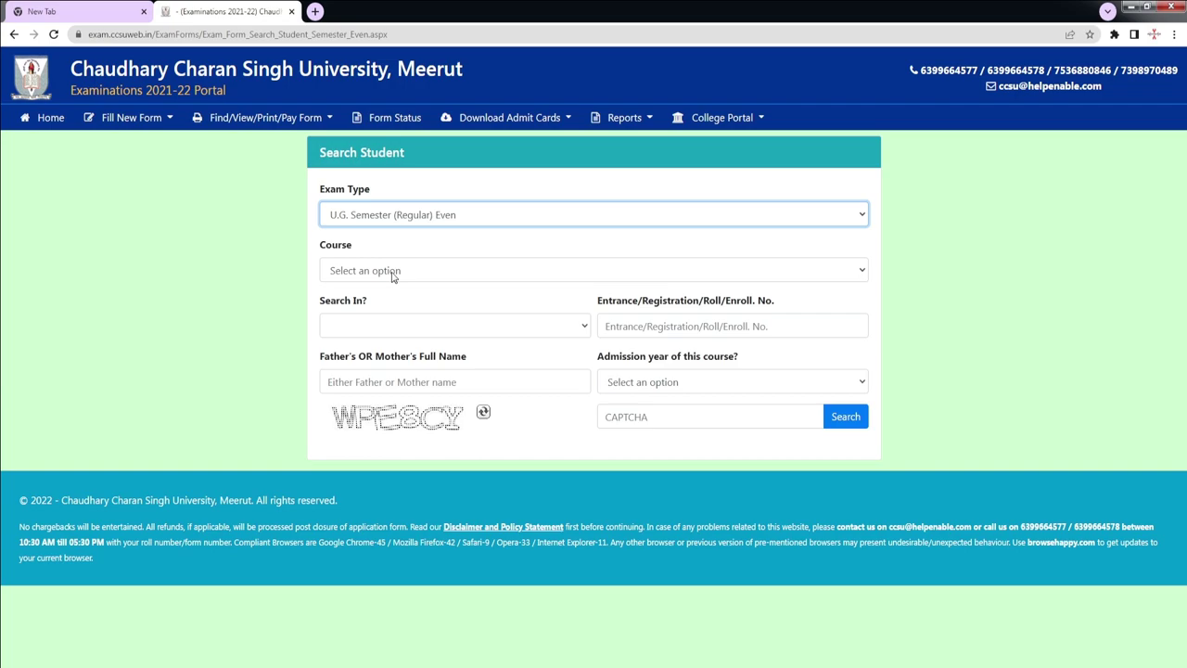
Step: Set the Course to B.Sc (Computer Science)-YEAR-2-SEM-4
left_click(394, 274)
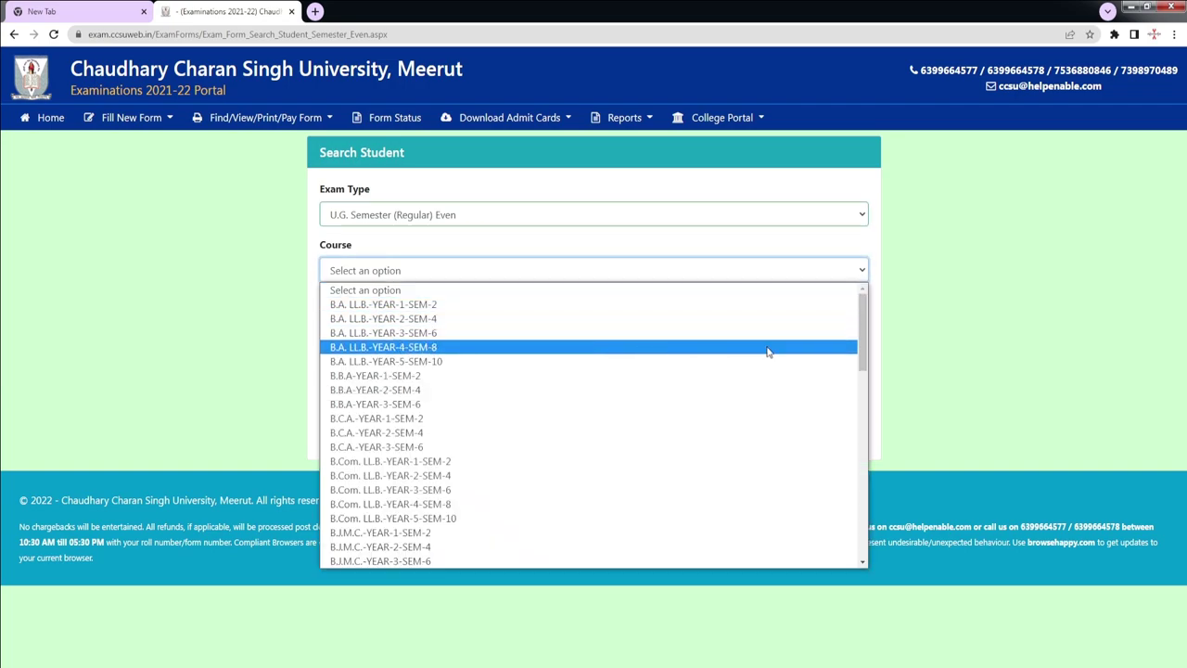
left_click_drag(866, 350, 865, 416)
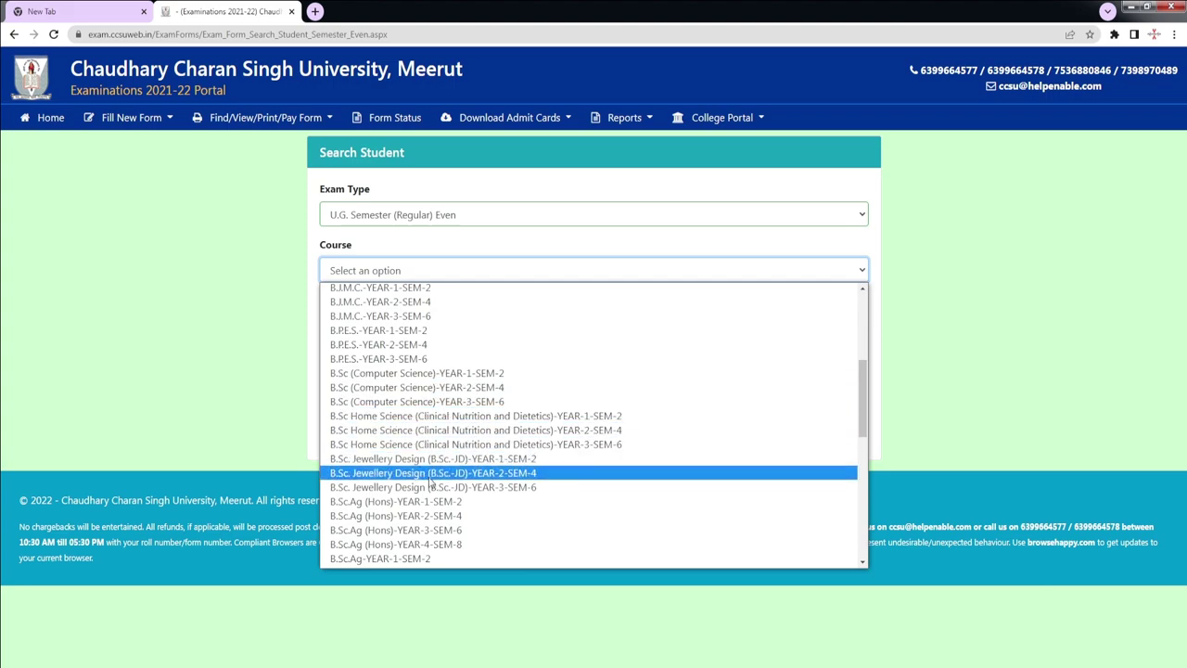
left_click_drag(864, 419, 867, 451)
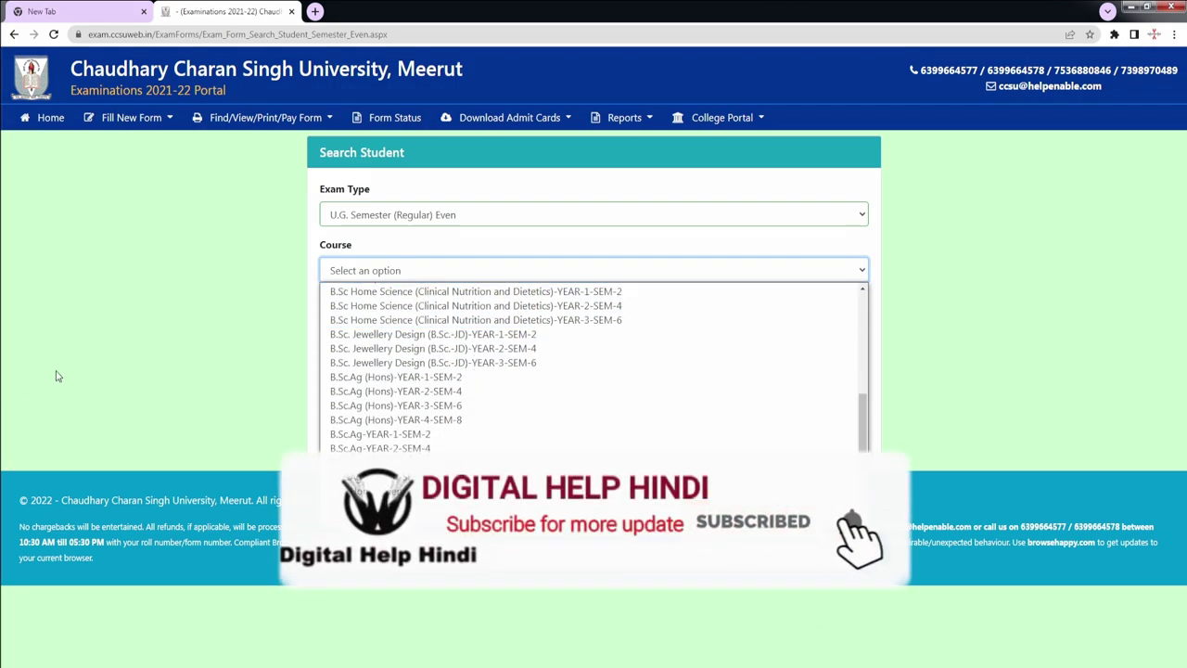
scroll(461, 508, "down", 6)
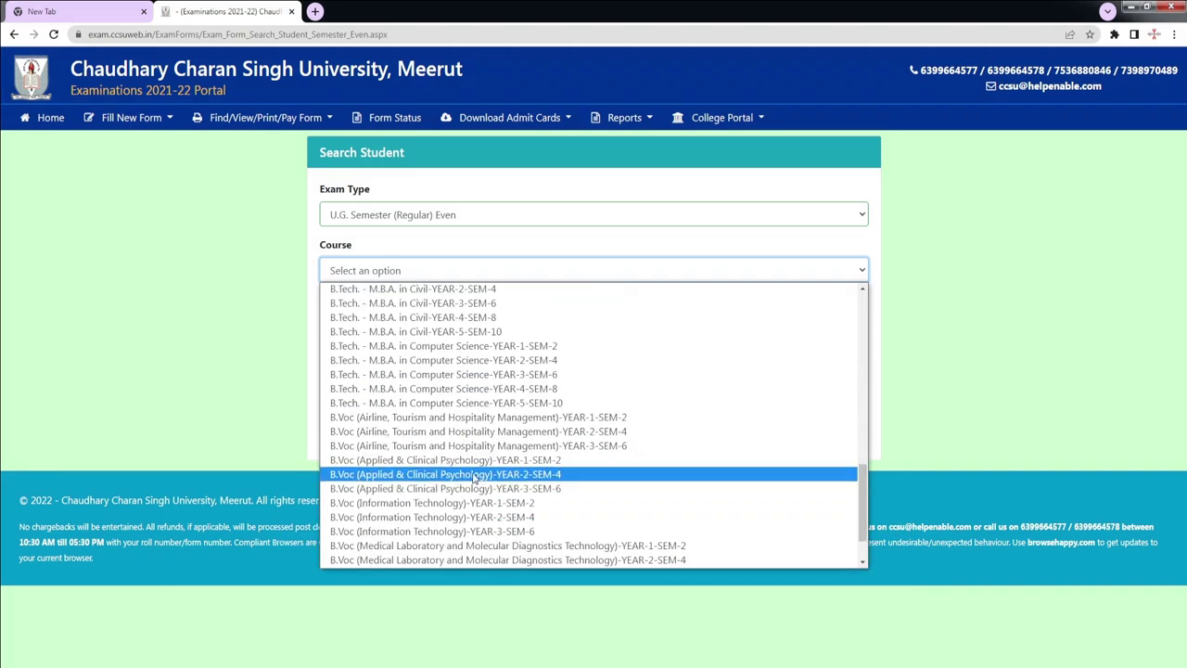
scroll(508, 500, "down", 2)
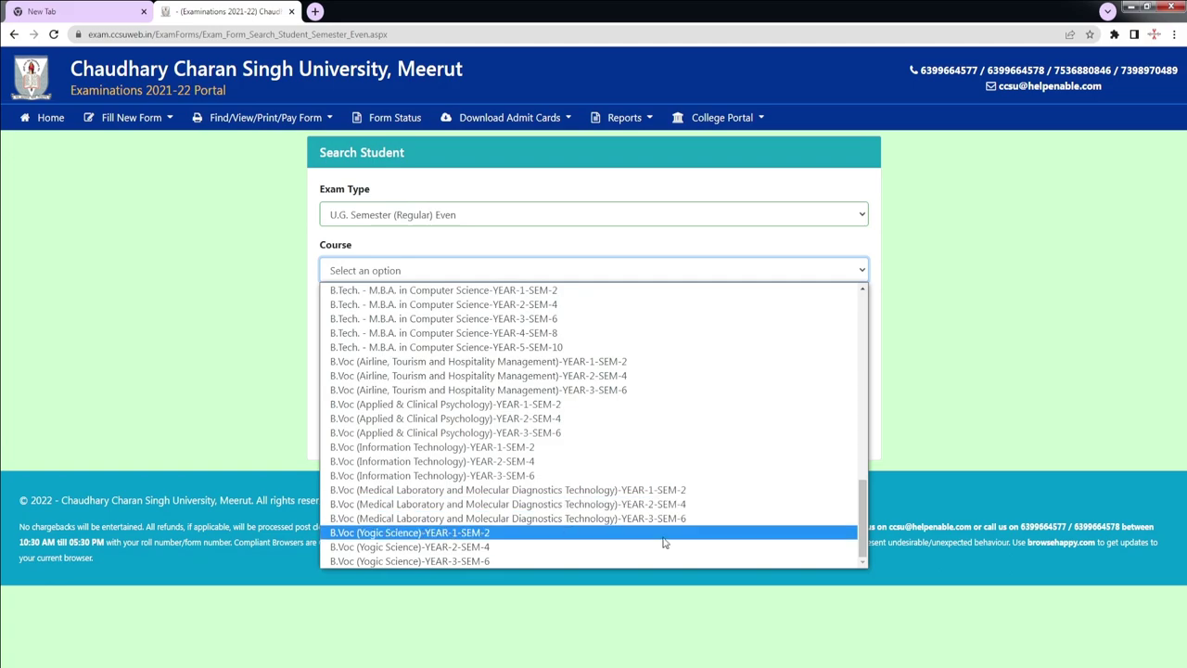
scroll(504, 488, "up", 6)
scroll(505, 488, "up", 12)
scroll(506, 489, "up", 1)
scroll(506, 489, "down", 6)
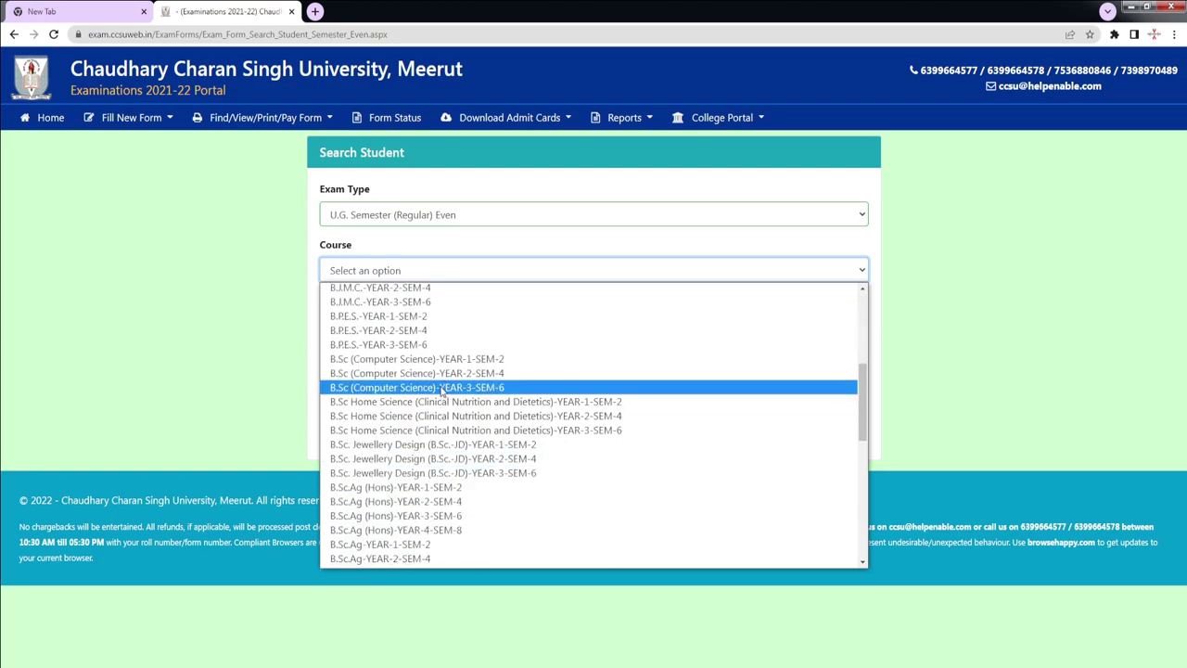
left_click(469, 372)
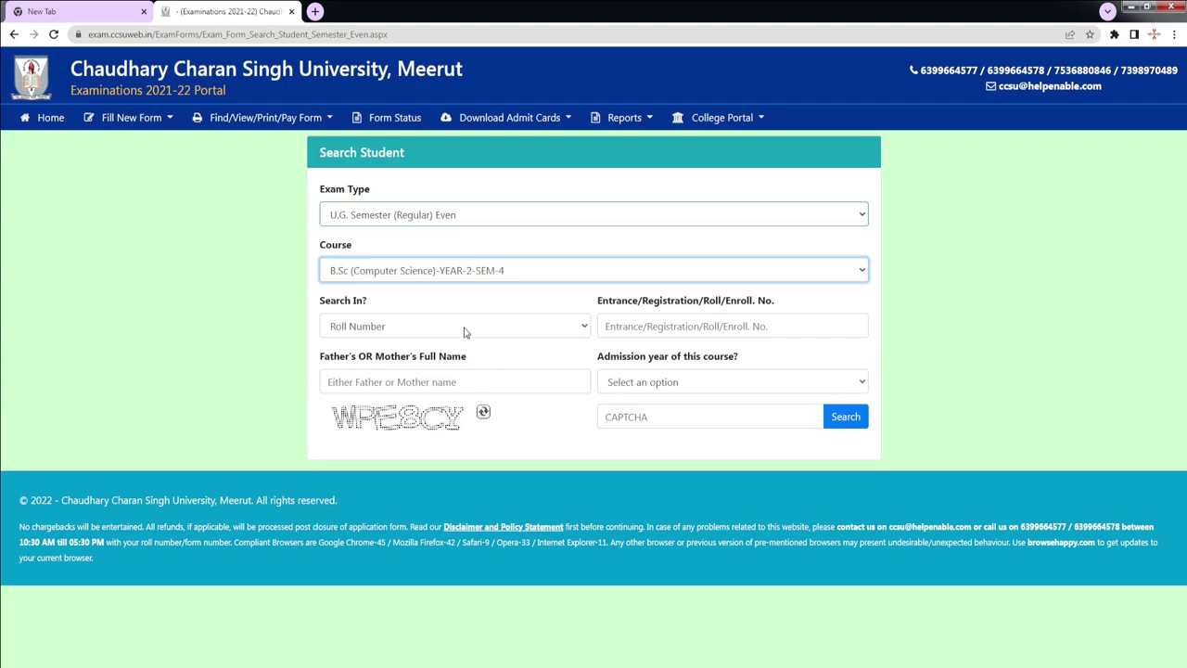
Step: Search the student by enrollment number, parent's name, admission year 2020 and the captcha
left_click(464, 326)
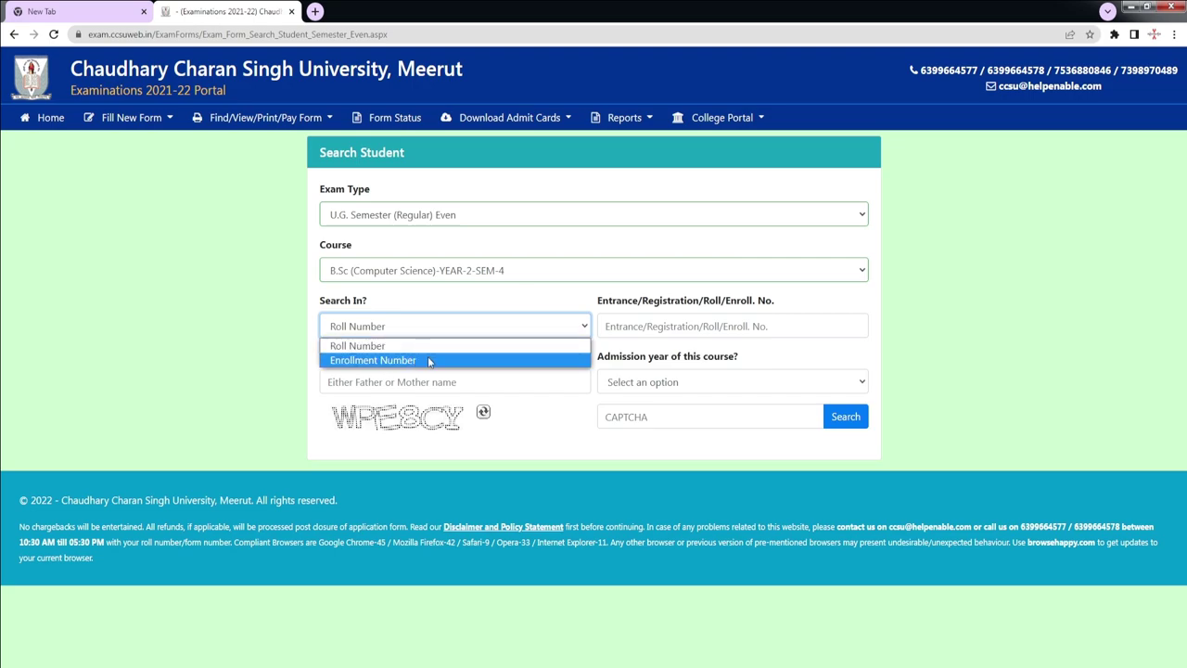
left_click(655, 318)
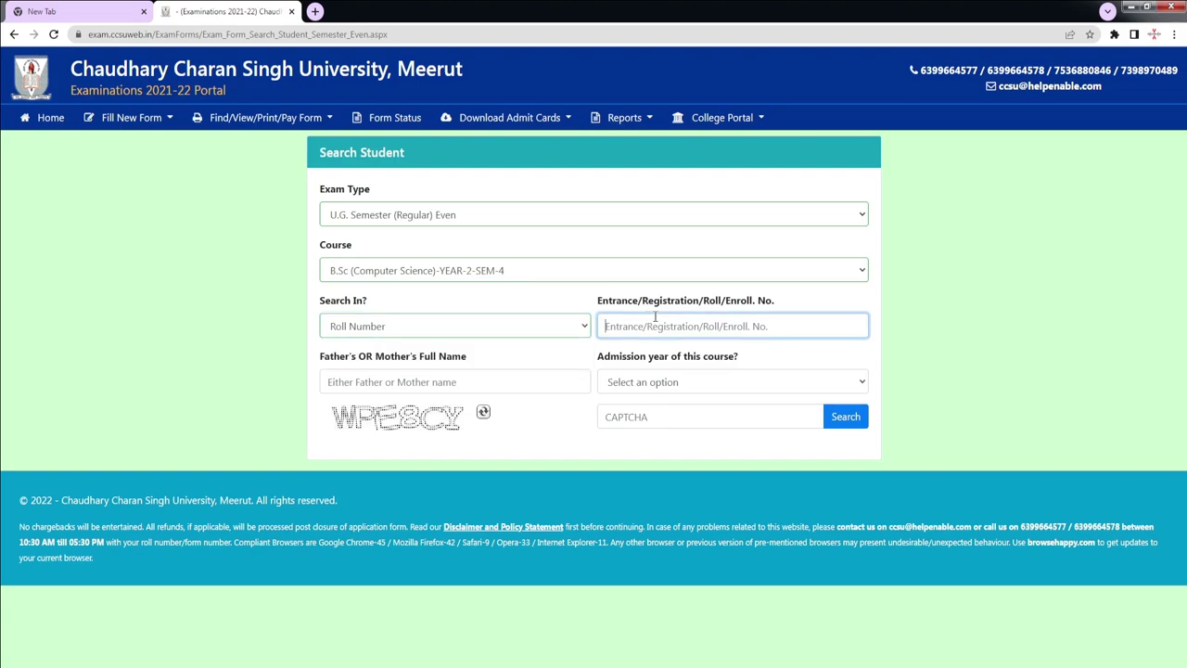
left_click_drag(320, 356, 466, 360)
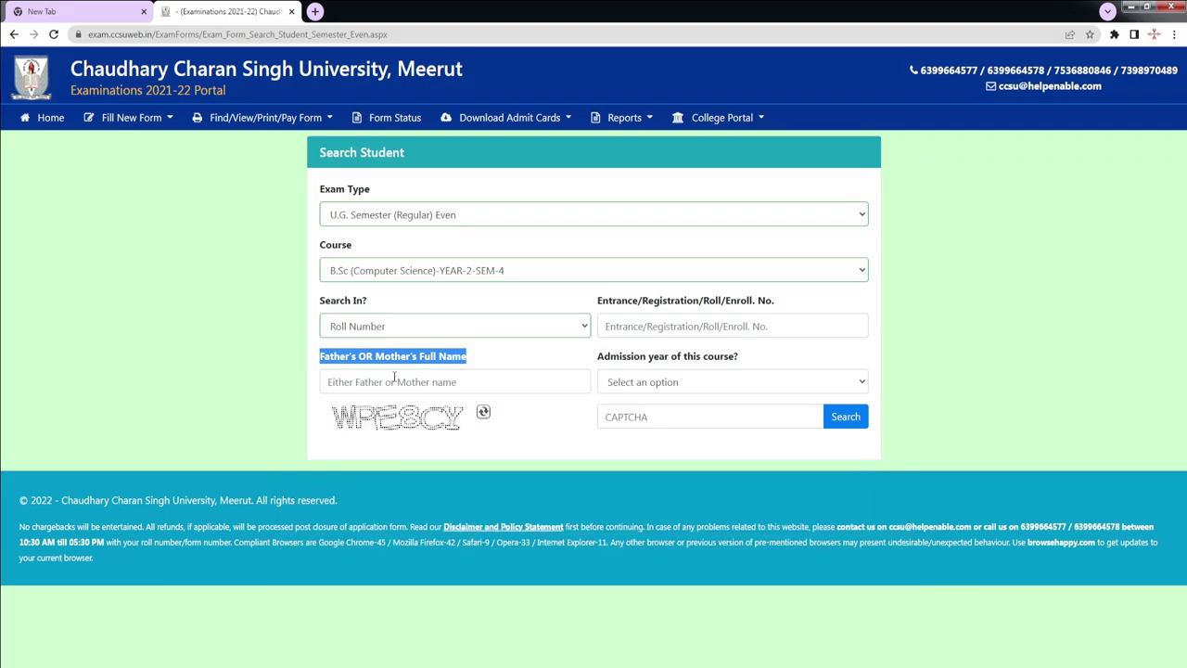
left_click(388, 380)
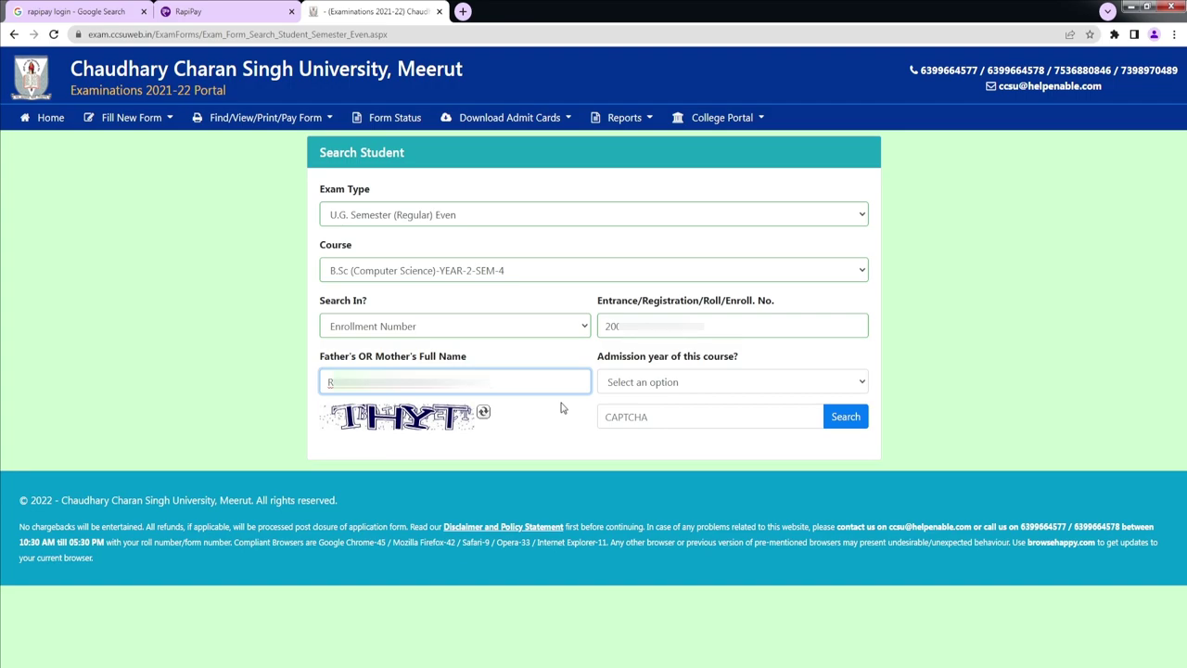
left_click(768, 388)
left_click(694, 426)
left_click(680, 418)
type("T")
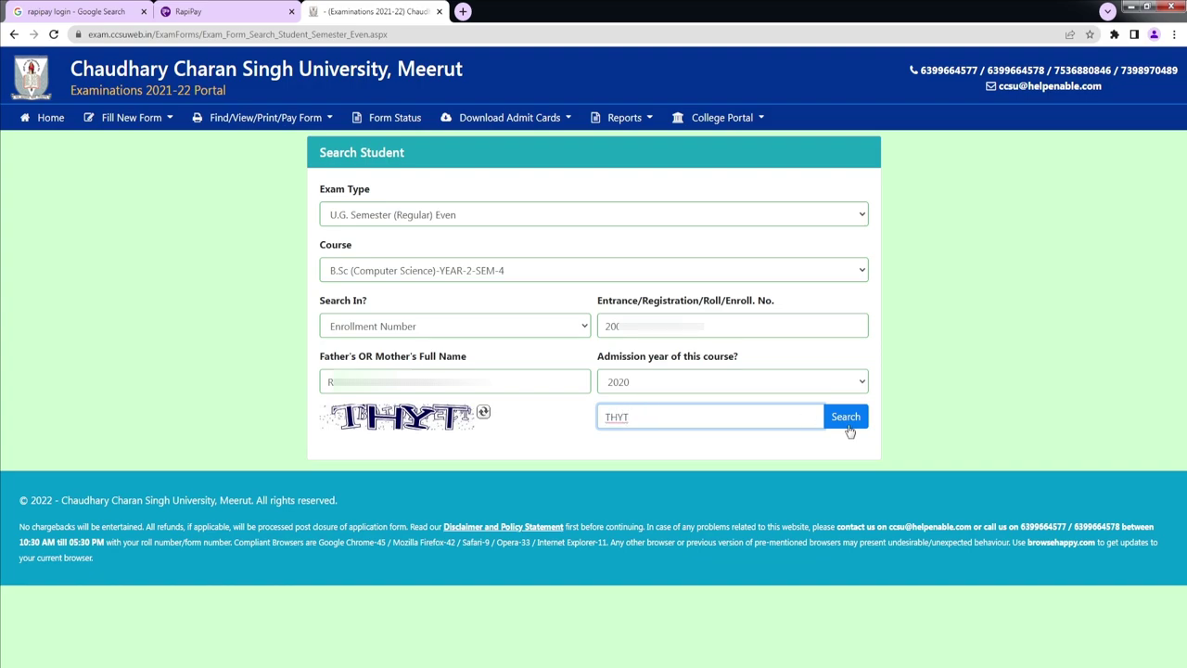
type("HYT")
key("Return")
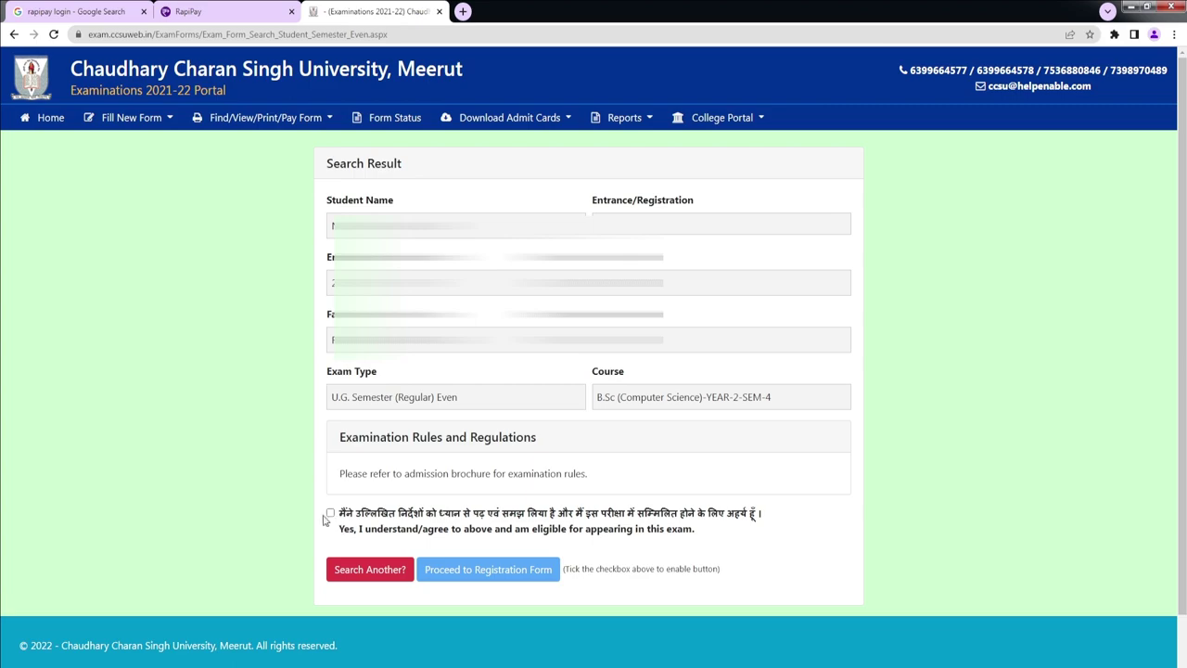
Step: Accept the exam rules and set gender Male, category OBC, sub-category Not Applicable, domicile Uttar Pradesh, religion Hindu
left_click(330, 516)
left_click(473, 569)
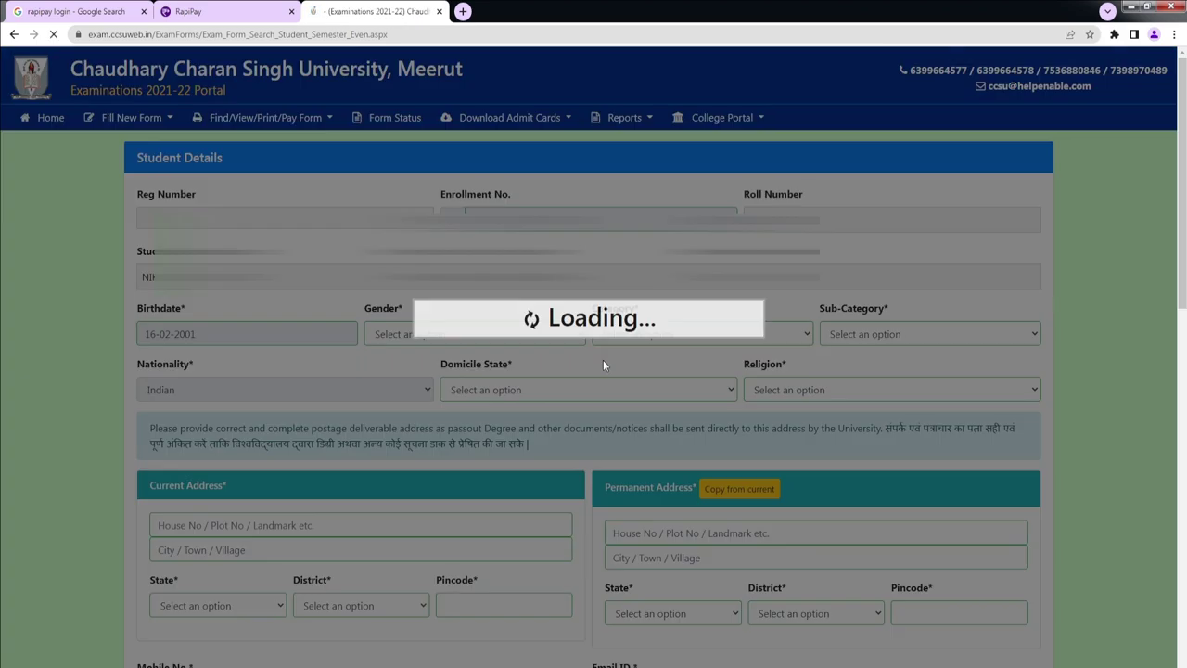
left_click(483, 336)
left_click(418, 367)
left_click(675, 340)
left_click(647, 382)
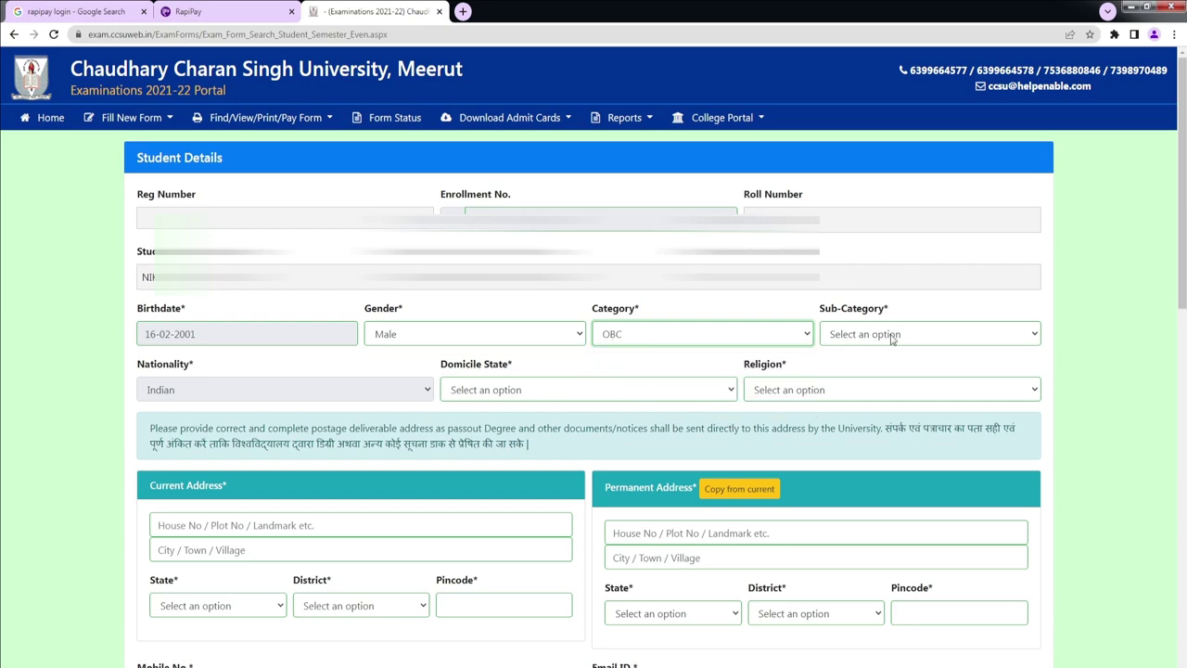
left_click(891, 338)
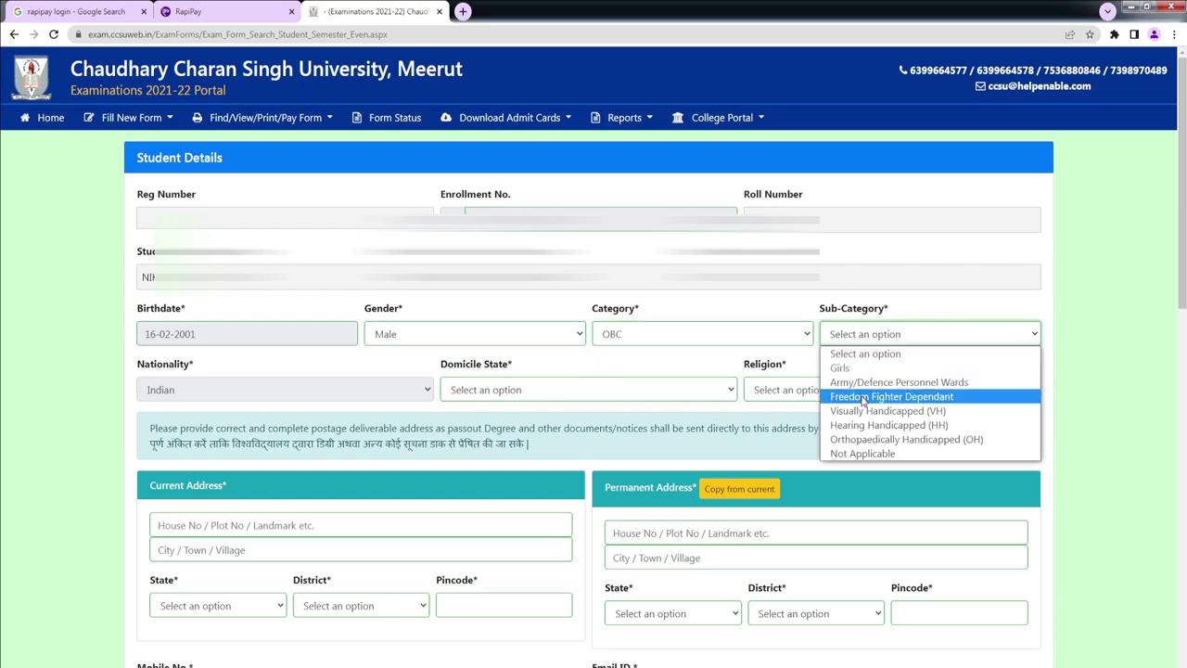
left_click(862, 453)
left_click(575, 393)
scroll(581, 353, "down", 5)
scroll(504, 371, "up", 10)
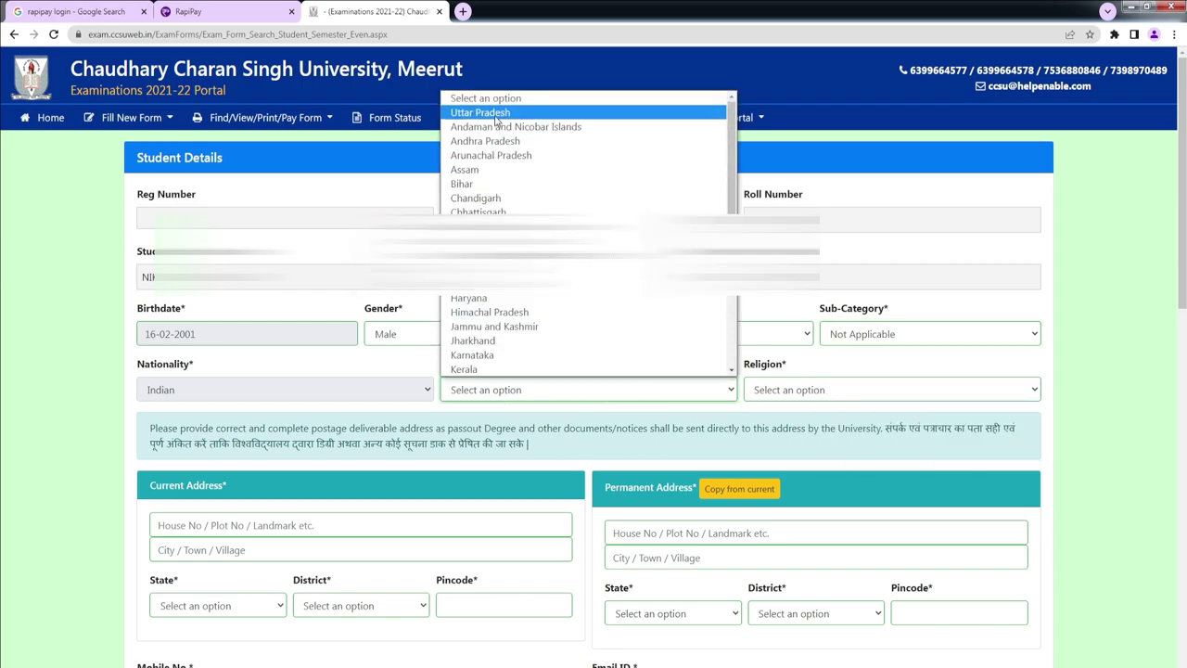
left_click(497, 113)
left_click(816, 393)
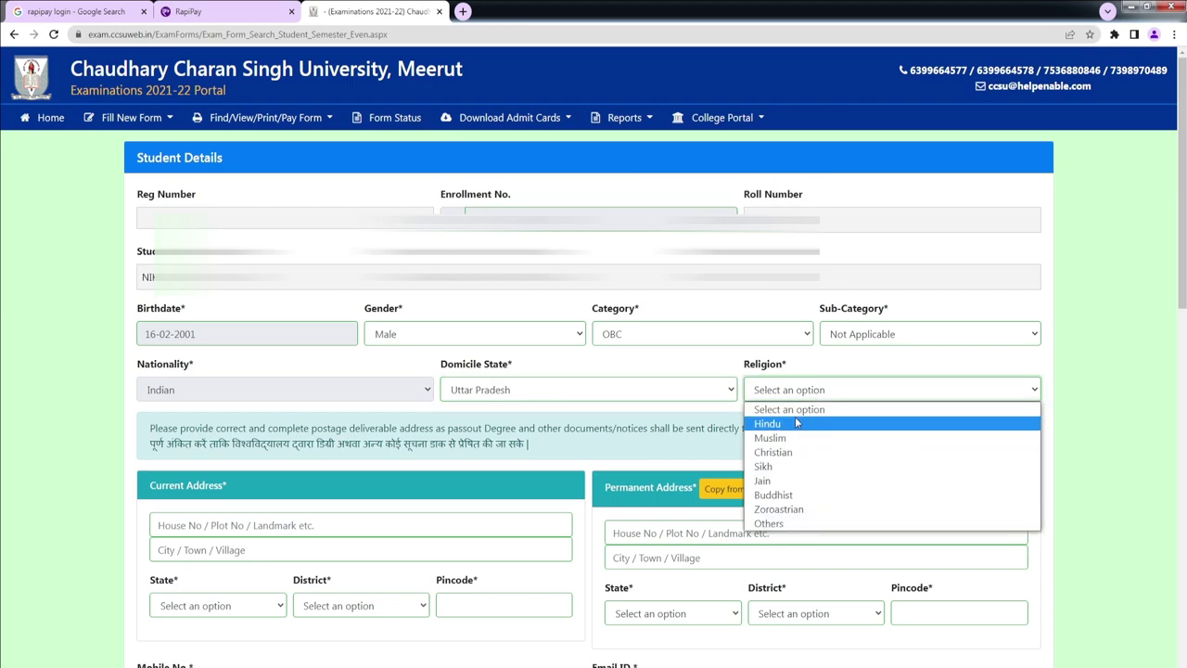
left_click(797, 421)
Step: Fill the current address: house, town, state Uttar Pradesh, district Saharanpur and pincode
left_click(268, 397)
type("VI")
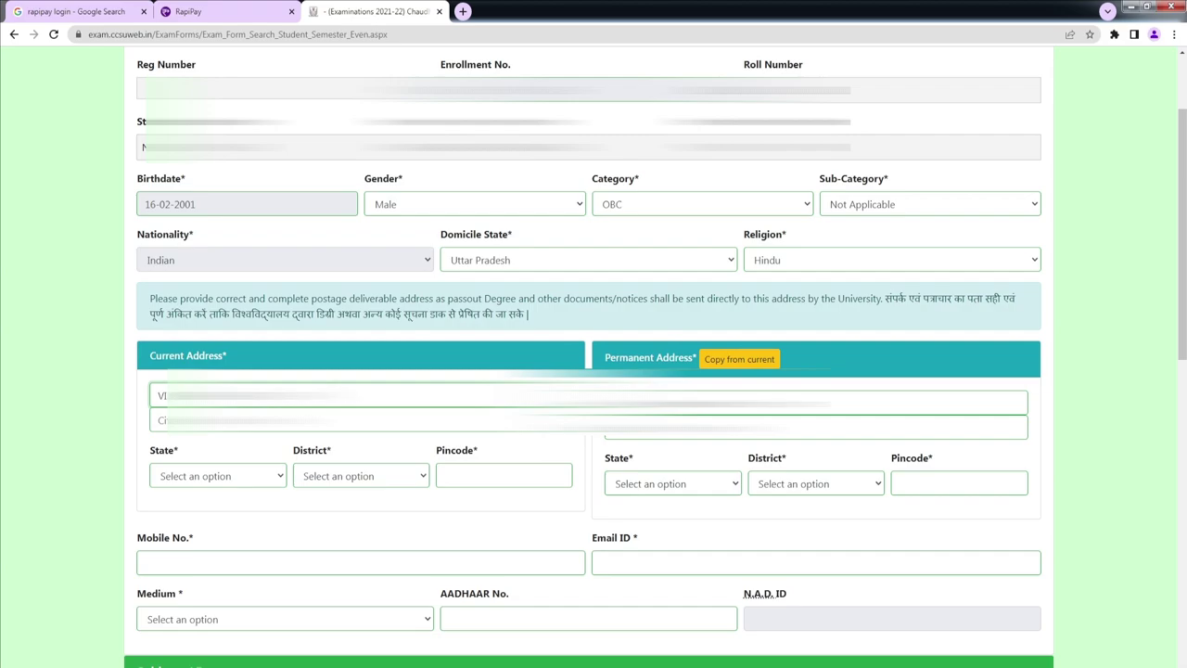
left_click(162, 420)
type("RA")
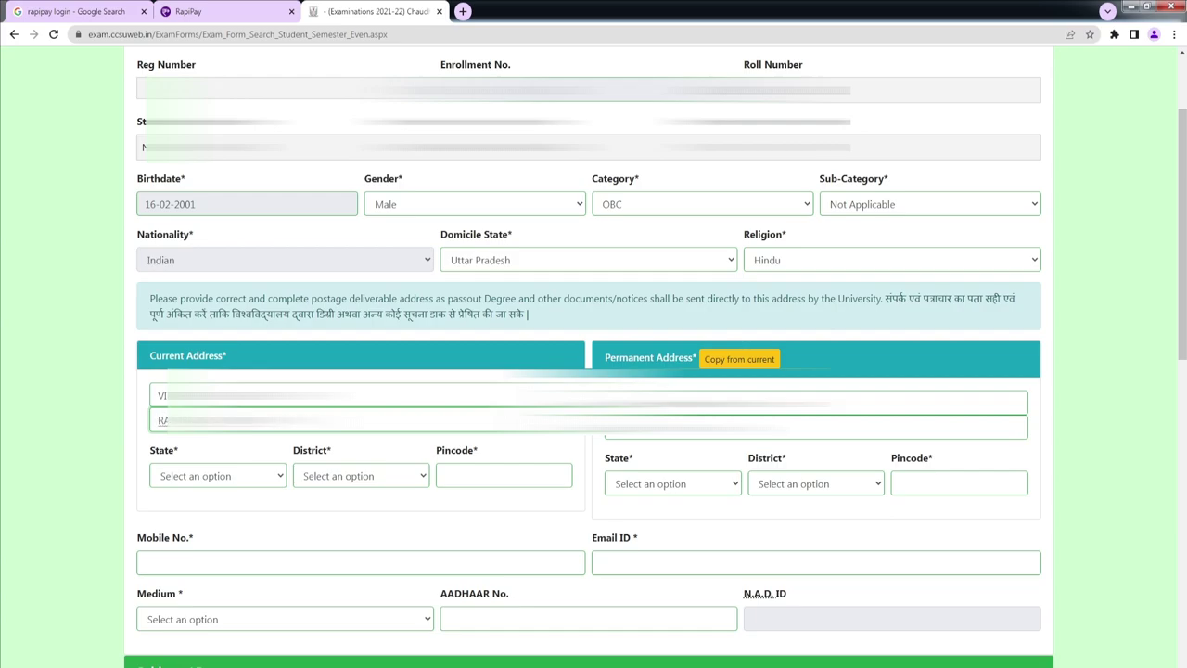
left_click(230, 487)
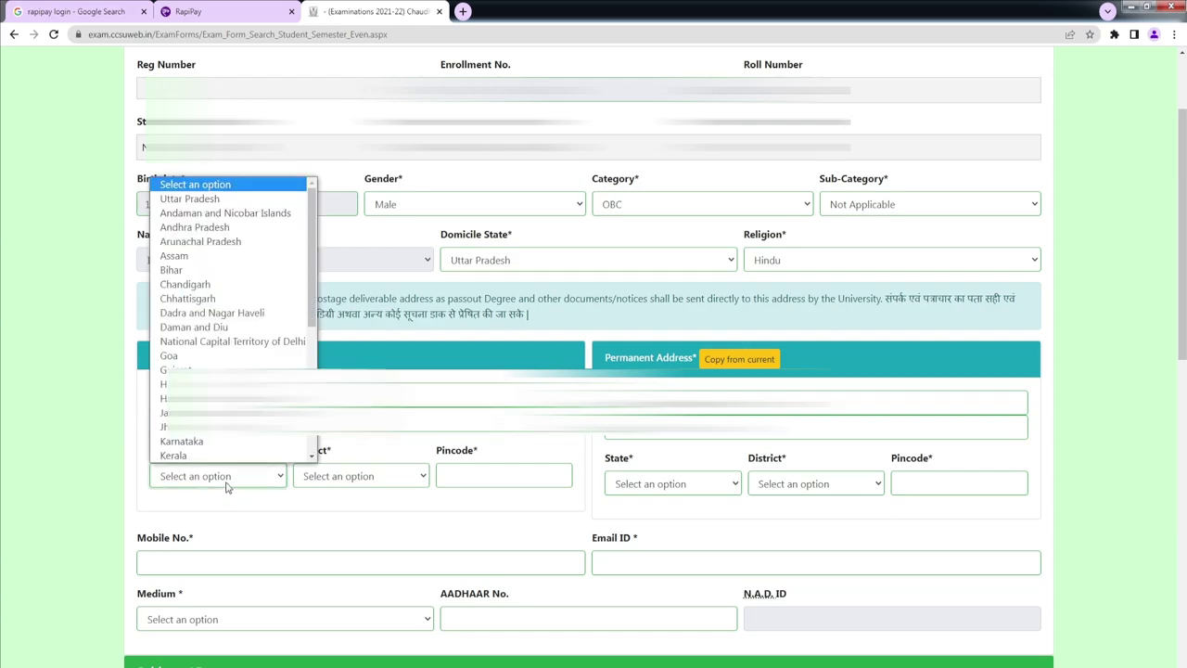
left_click(190, 198)
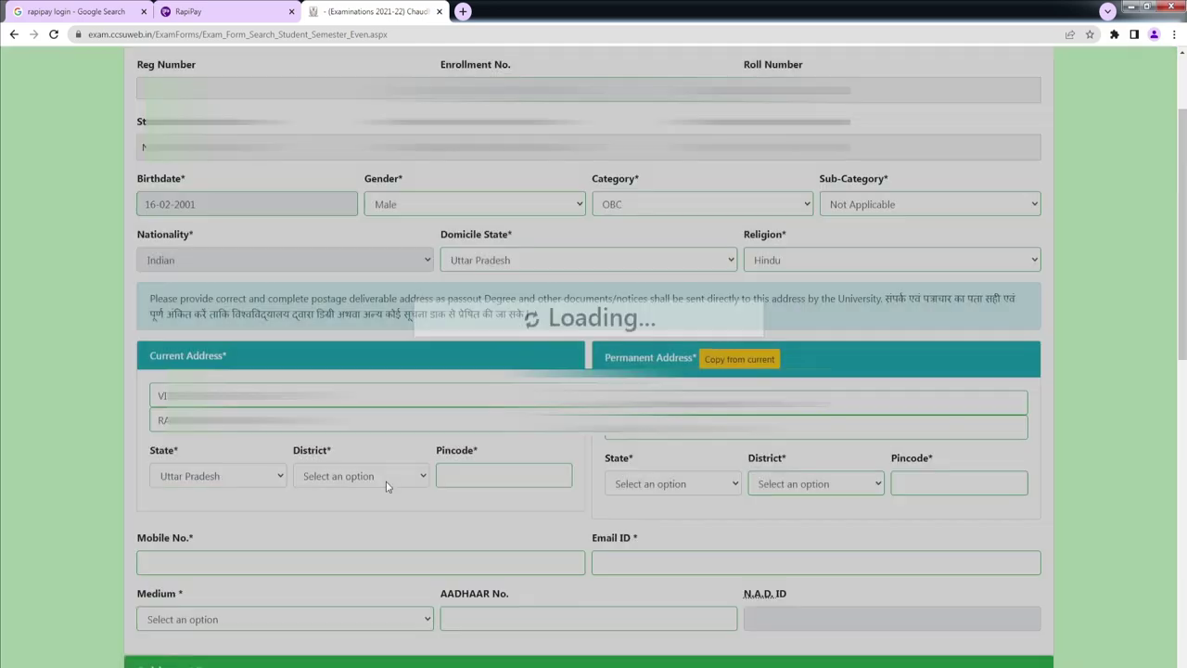
left_click(385, 481)
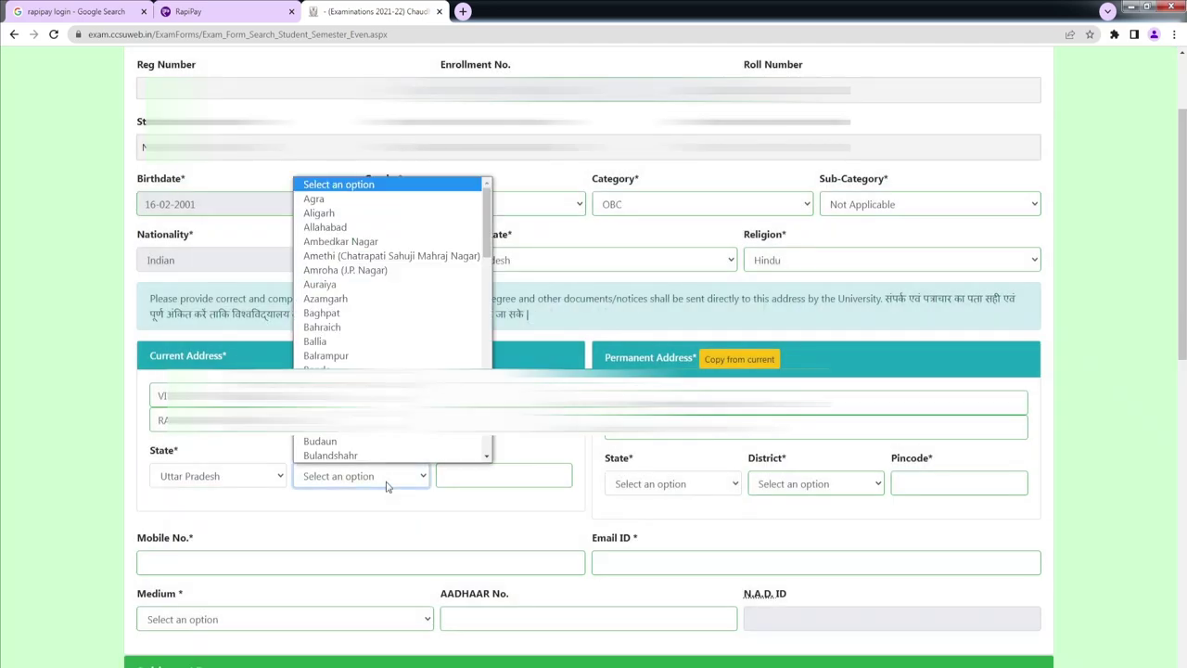
key("s")
key("Return")
left_click(483, 476)
type("247451")
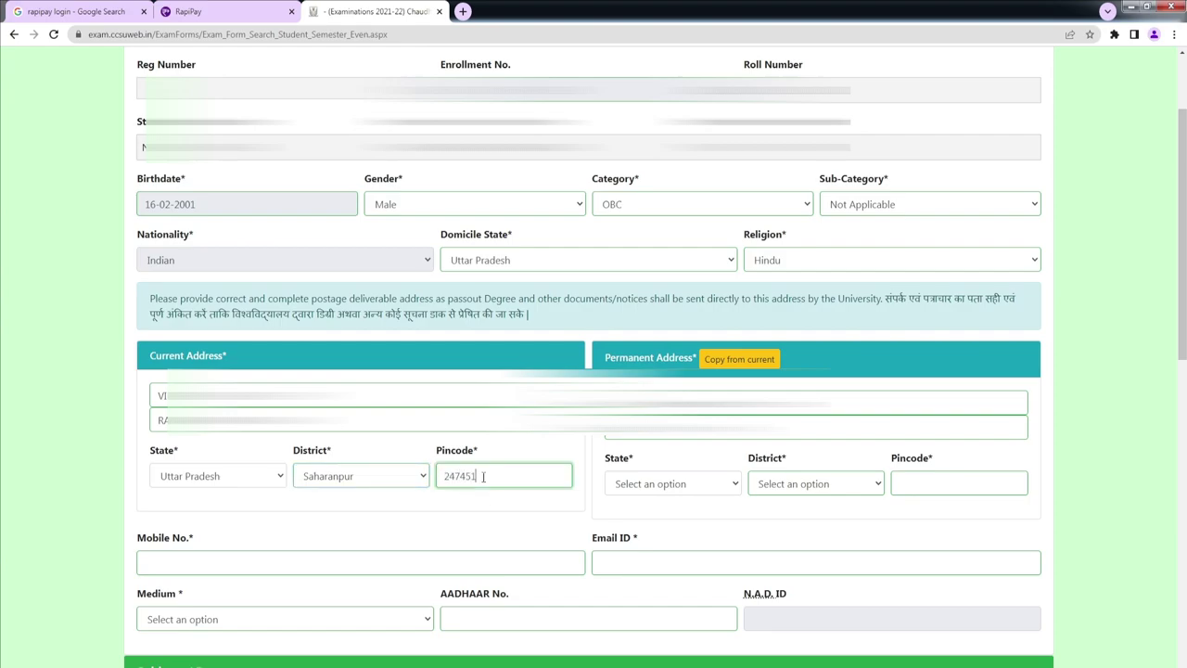
Step: Copy the current address to permanent, setting its state Uttar Pradesh and district Saharanpur
left_click(739, 361)
scroll(739, 361, "down", 1)
left_click(737, 357)
left_click(739, 382)
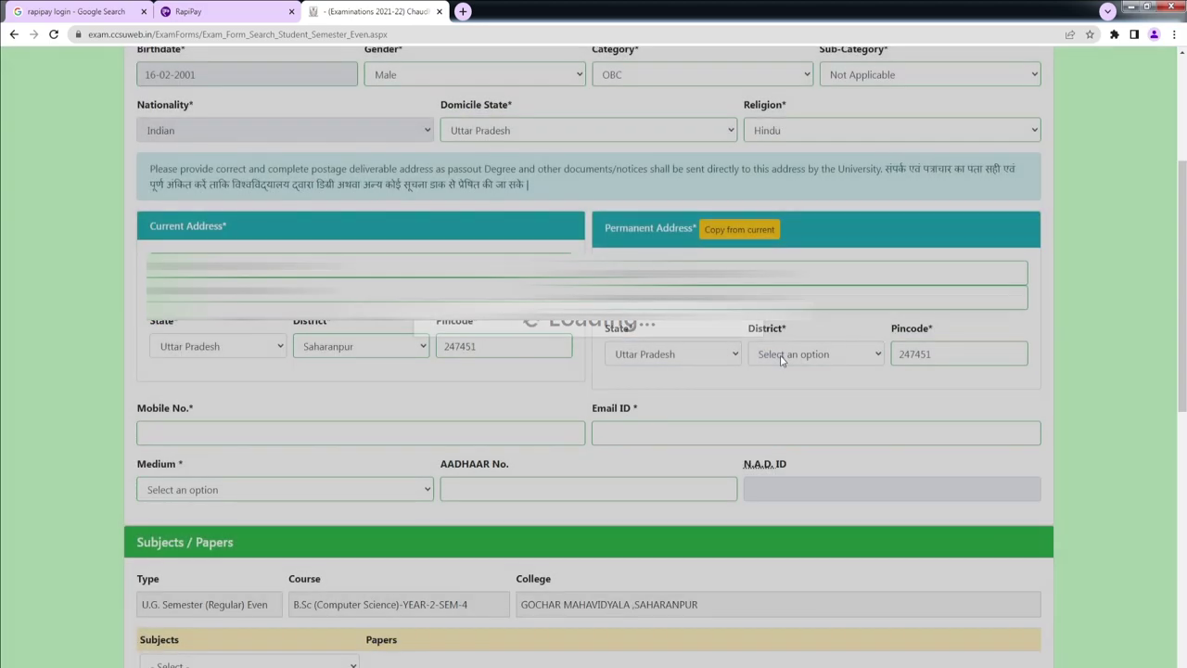
left_click(790, 357)
type("s")
key("Return")
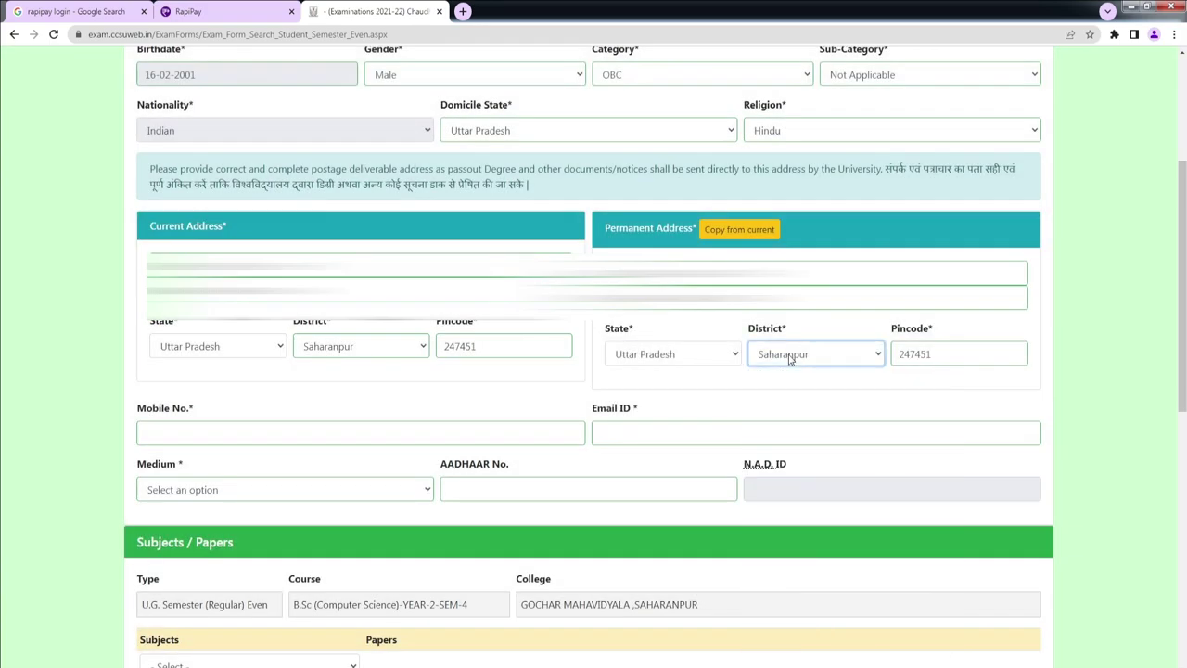
left_click(294, 433)
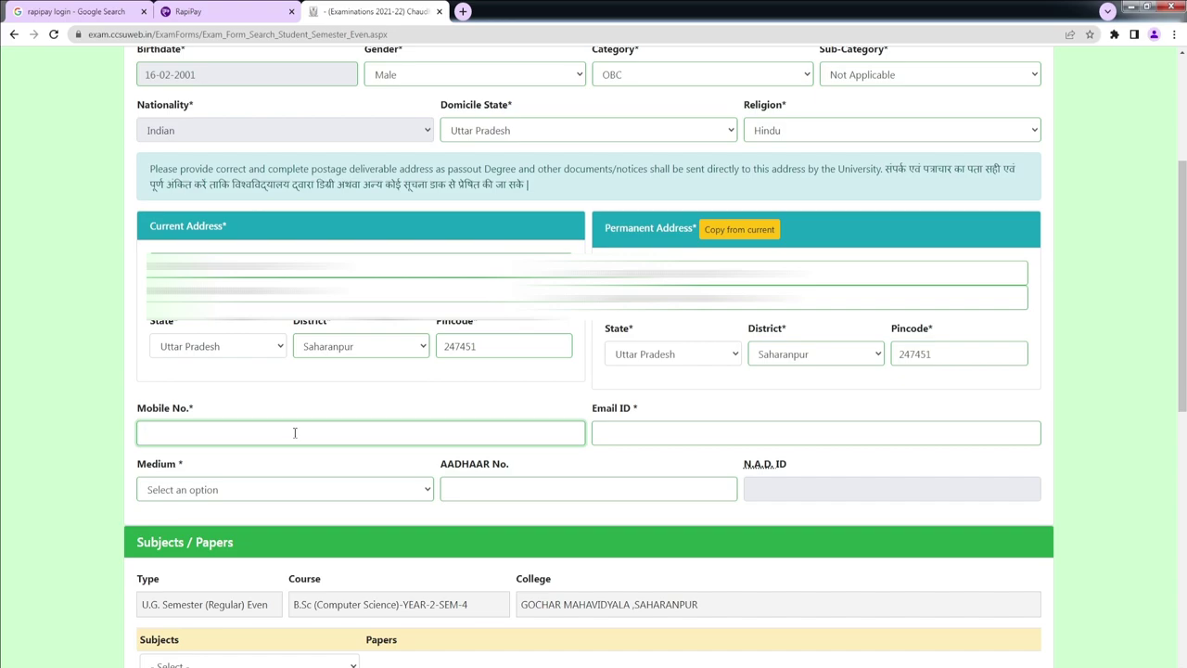
Step: Enter the student's mobile number and e-mail address and choose English as exam medium
type("9675")
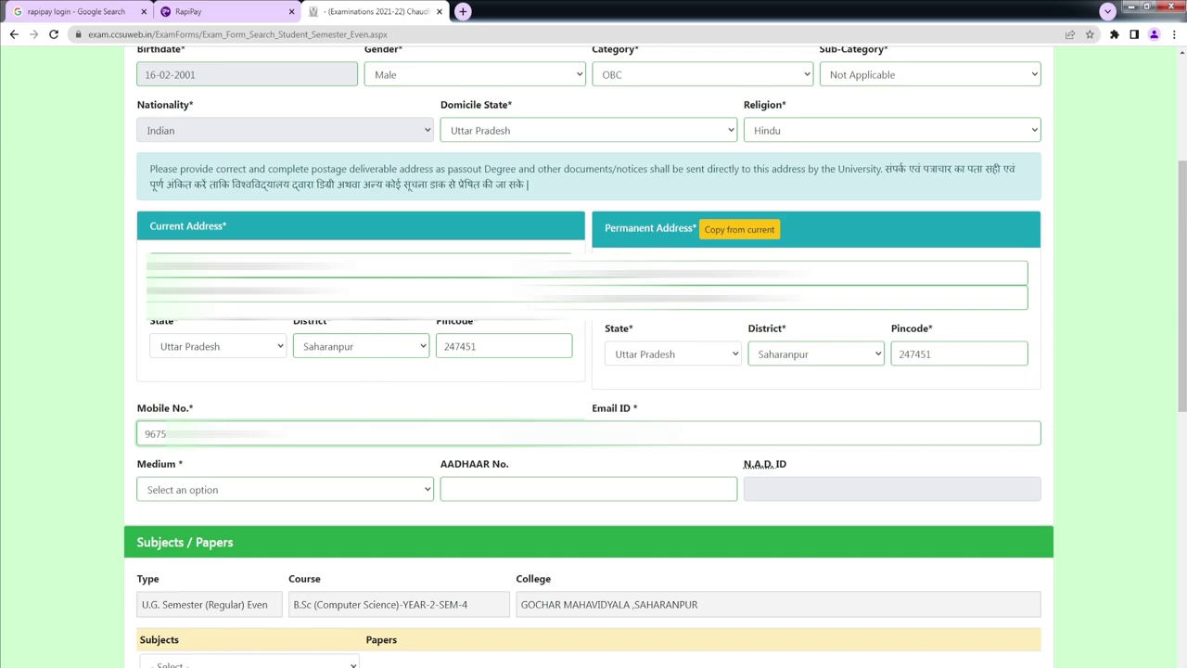
left_click(649, 433)
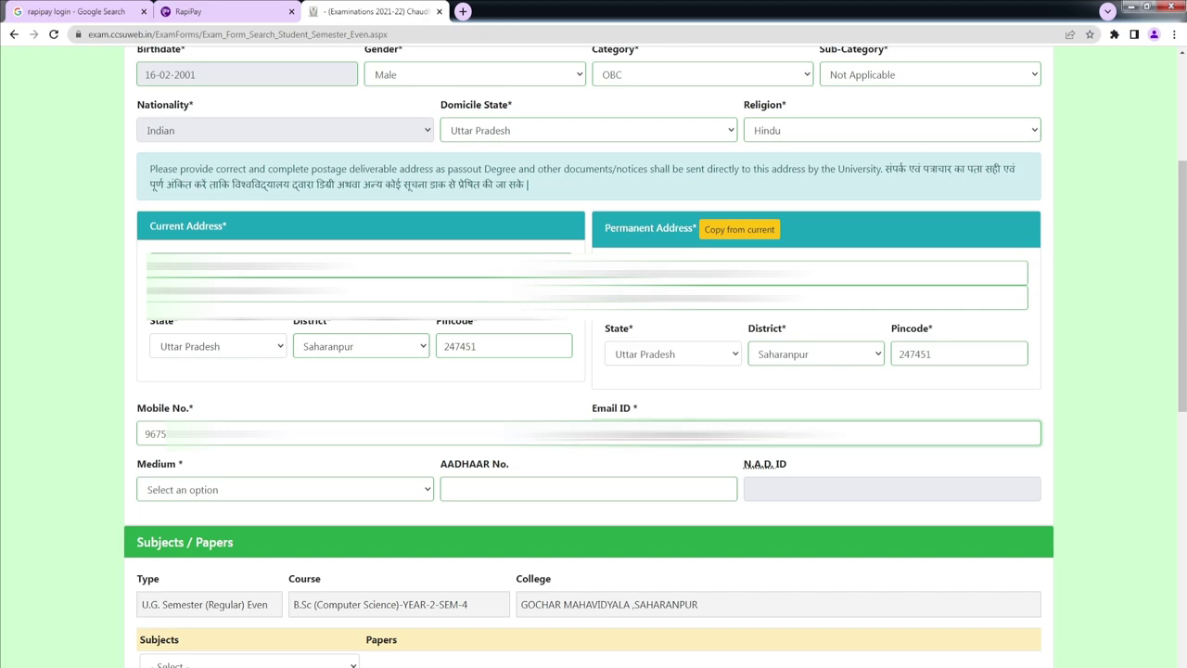
left_click(252, 507)
left_click(239, 525)
left_click(476, 489)
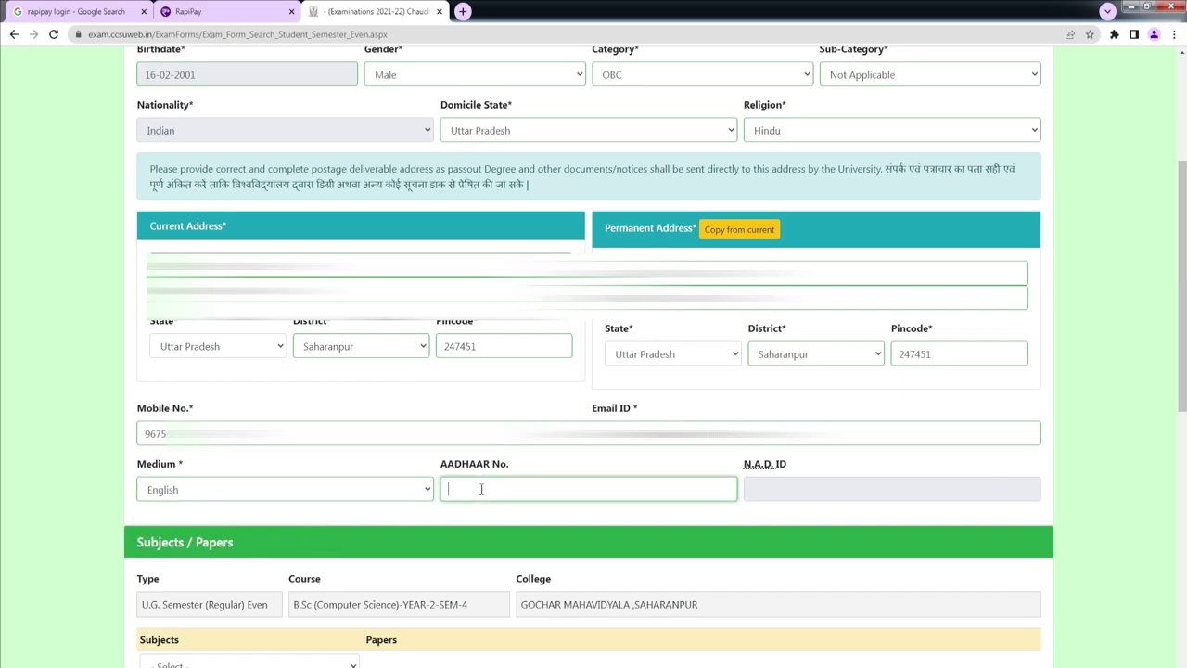
scroll(789, 466, "down", 5)
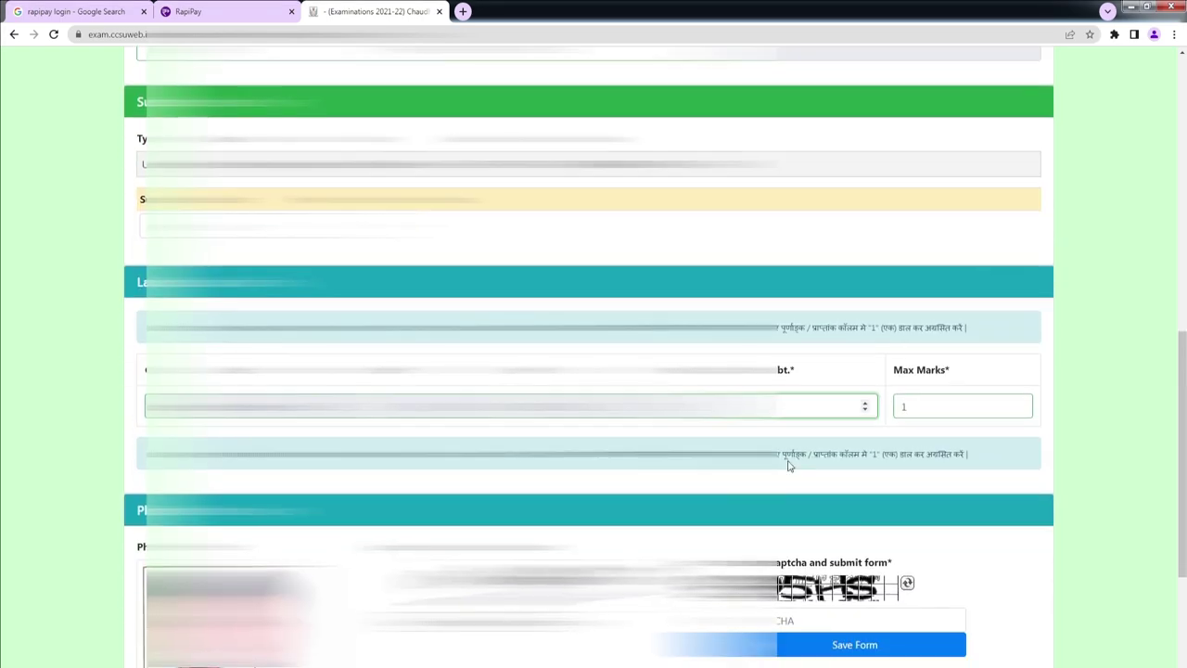
Step: Enter the save captcha and check the previous Class name and Marks Obt. value
scroll(788, 465, "down", 1)
left_click(787, 495)
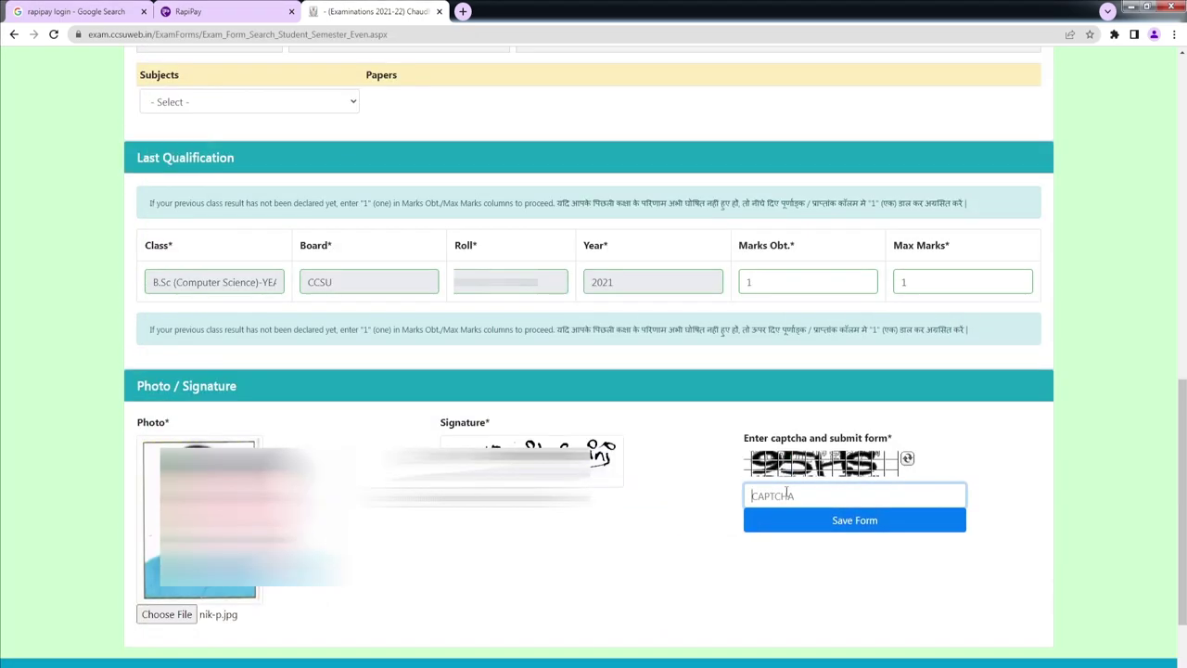
left_click_drag(227, 282, 341, 284)
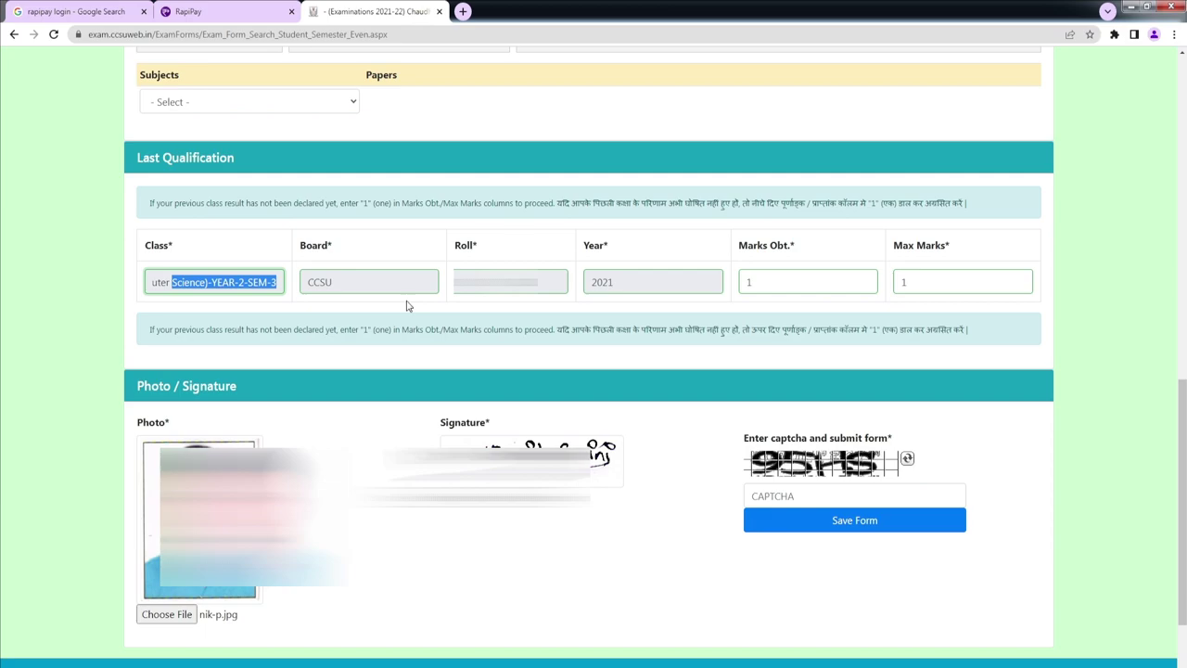
left_click(665, 400)
left_click_drag(210, 275, 401, 276)
left_click(835, 502)
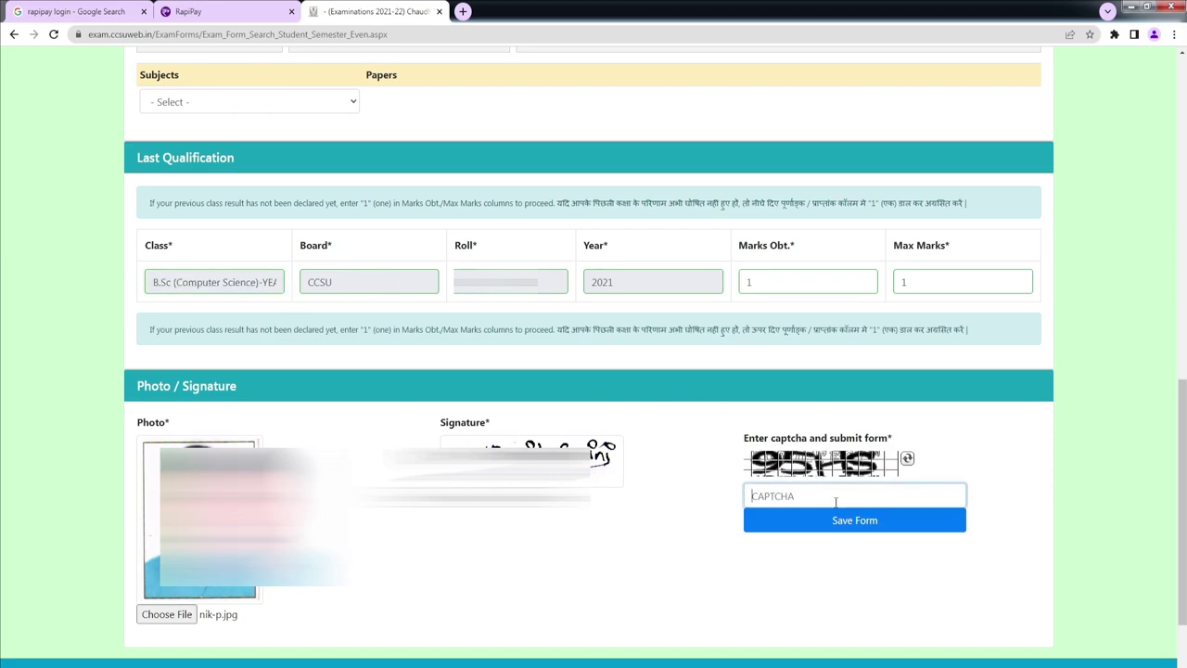
type("95HS")
left_click_drag(265, 283, 280, 283)
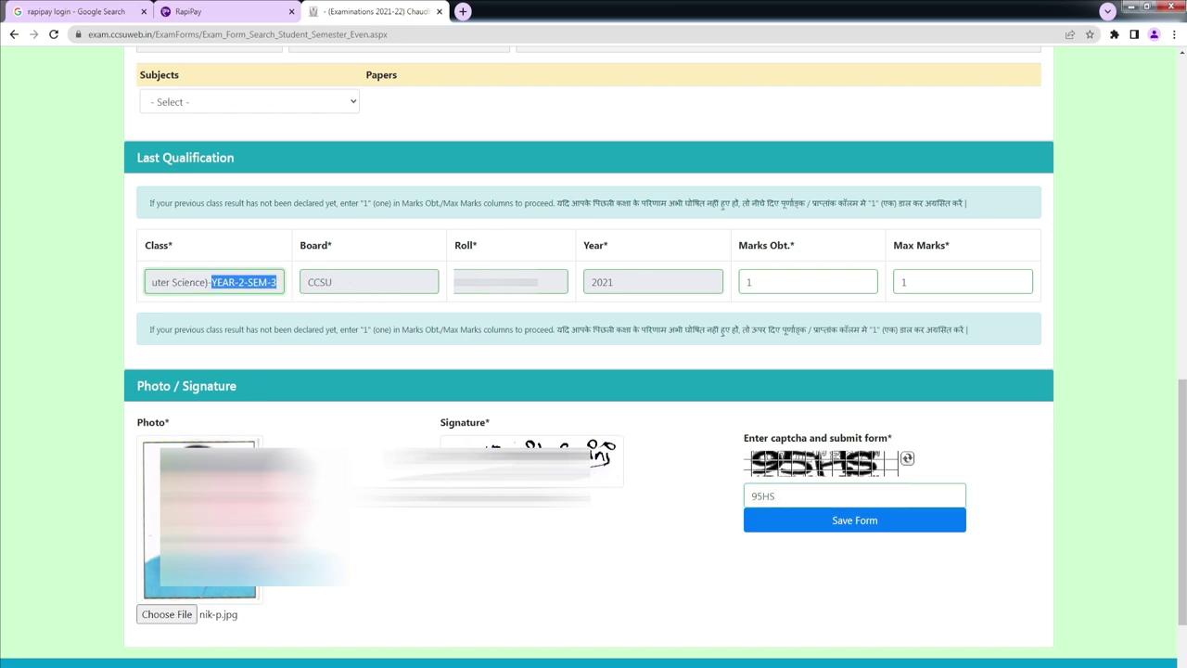
left_click(781, 287)
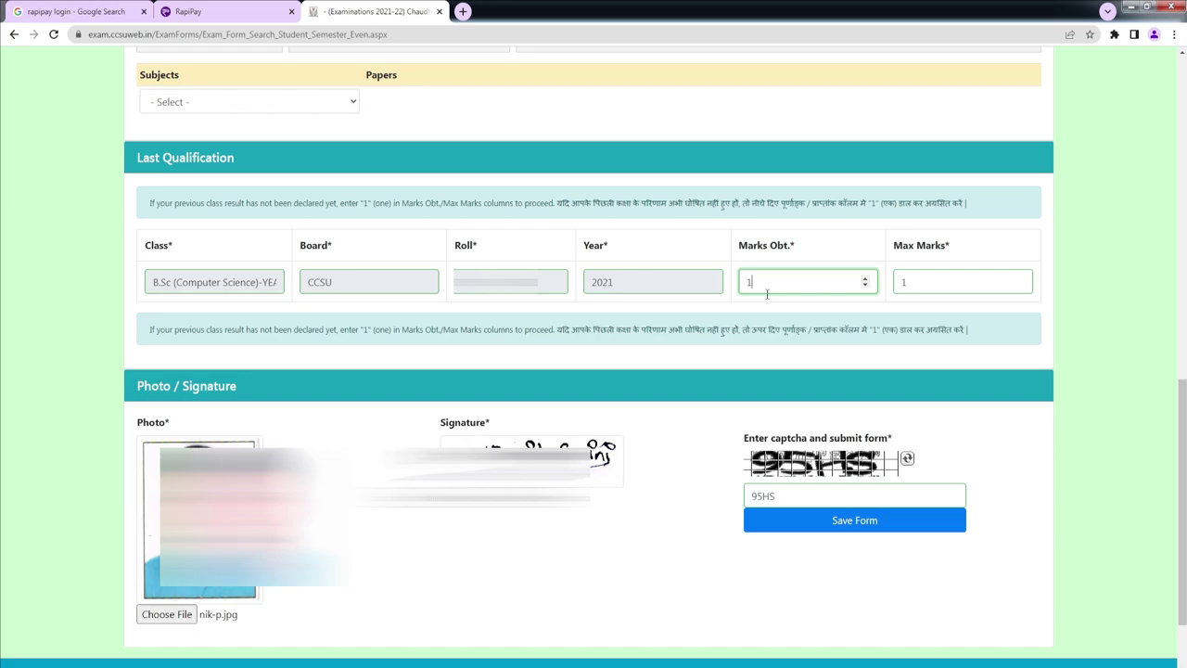
Step: Review the Computer Science subjects/papers and save the exam form
scroll(767, 293, "up", 3)
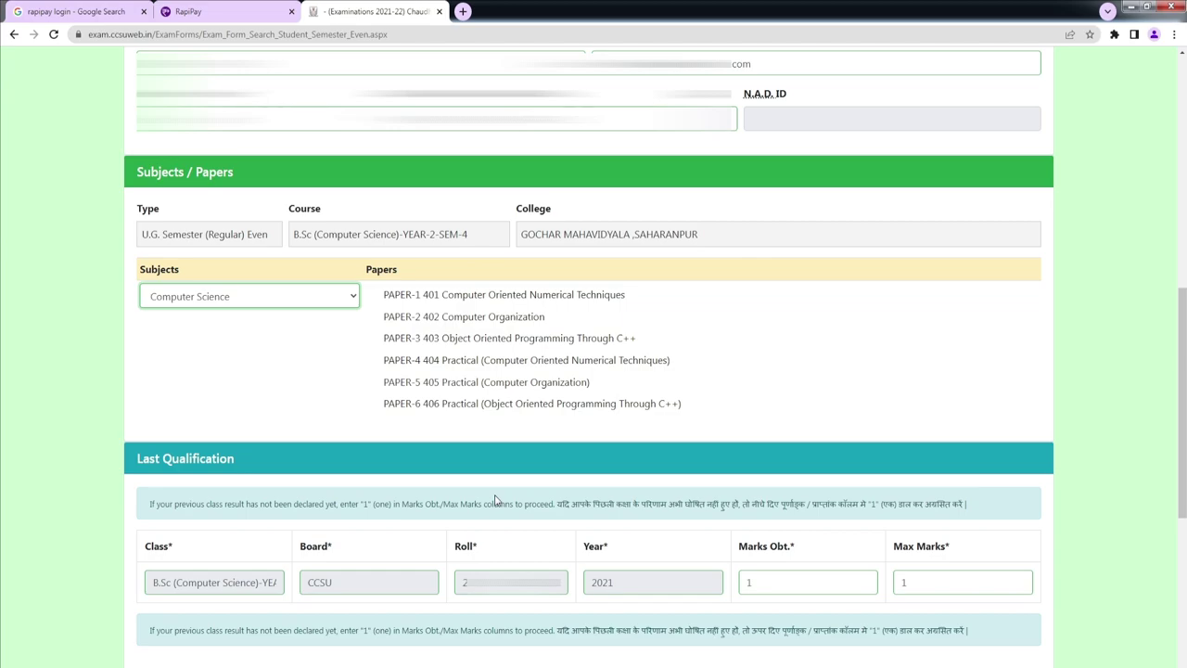
scroll(178, 499, "down", 4)
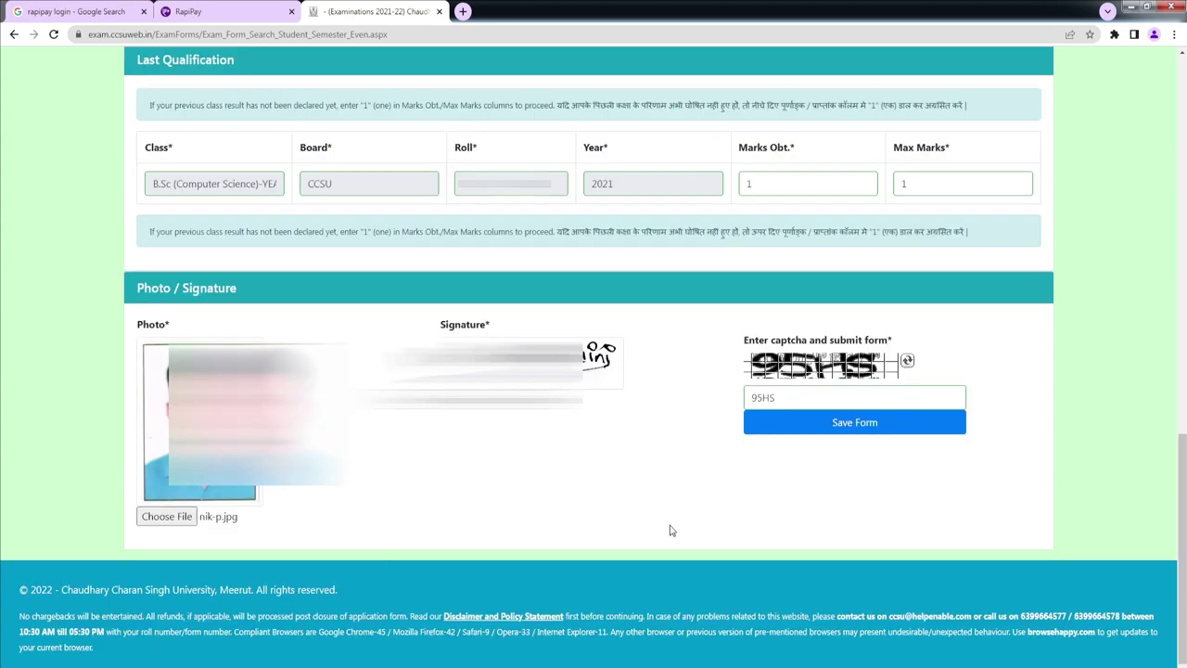
left_click(861, 424)
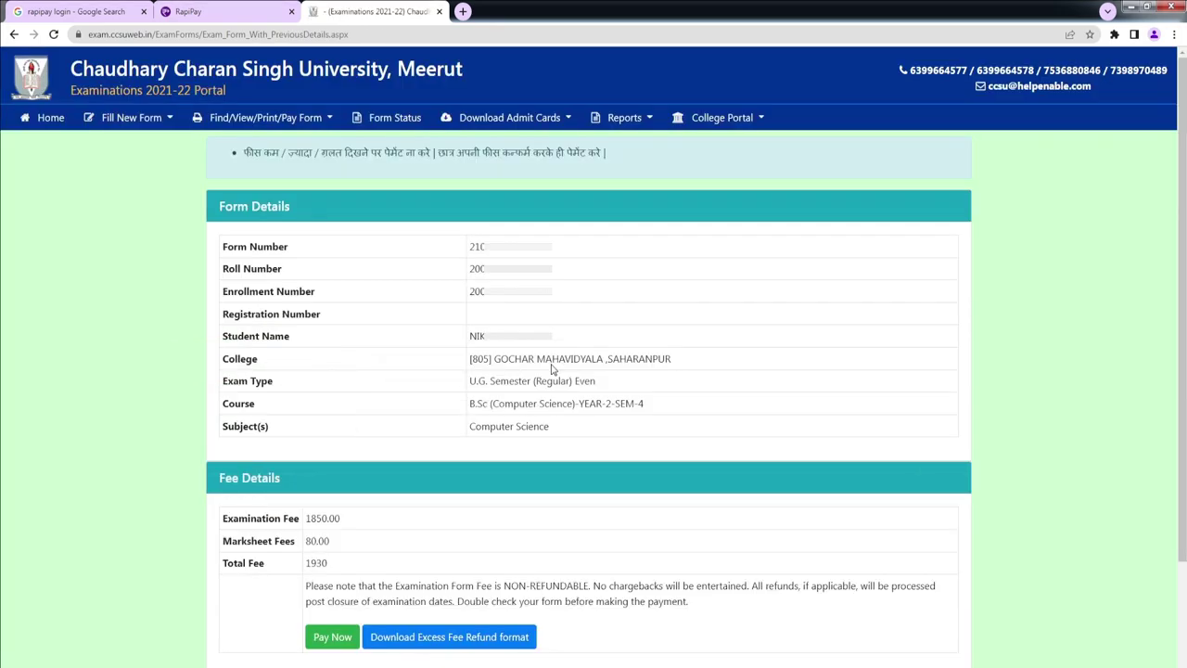
Step: Note the form number and start paying the 1930 exam fee, dismissing the notice
left_click(336, 638)
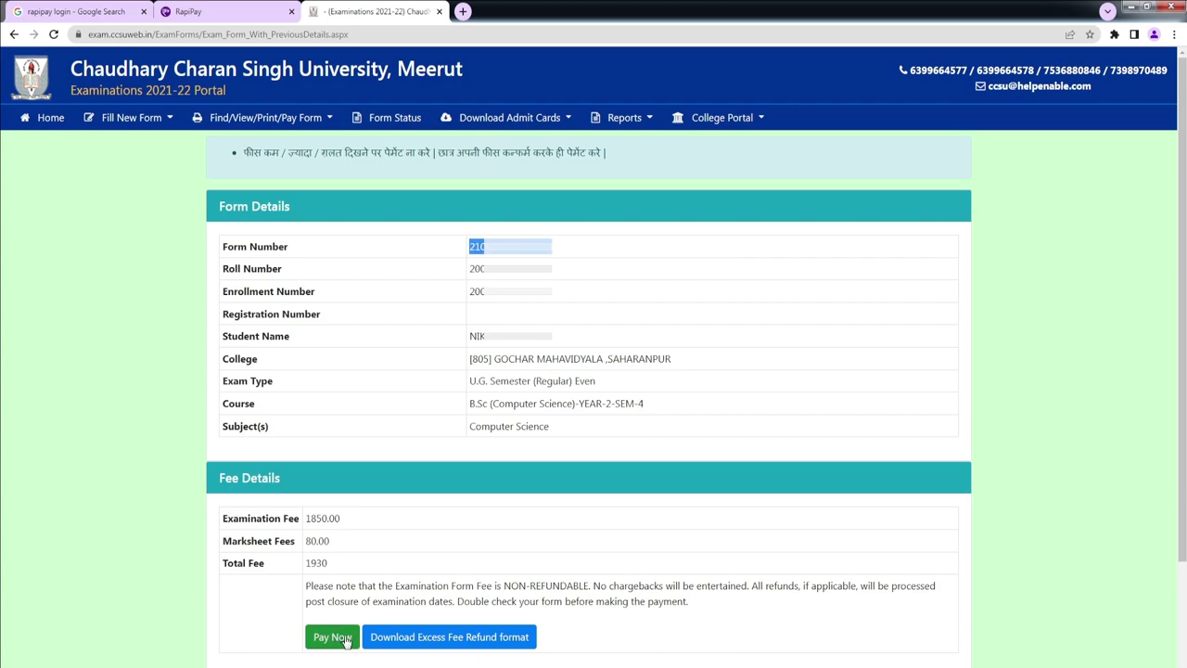
left_click(345, 639)
key("Return")
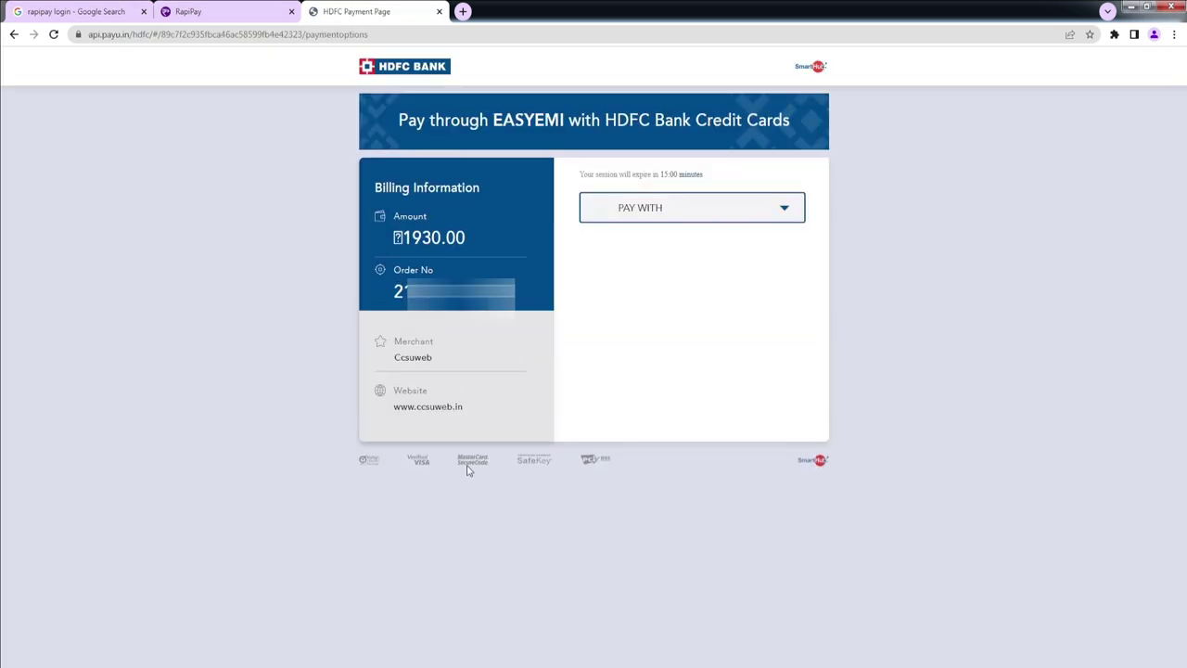
Step: Pay the 1930.00 fee with an Other Bank Credit Card and authorise it by OTP
left_click(742, 214)
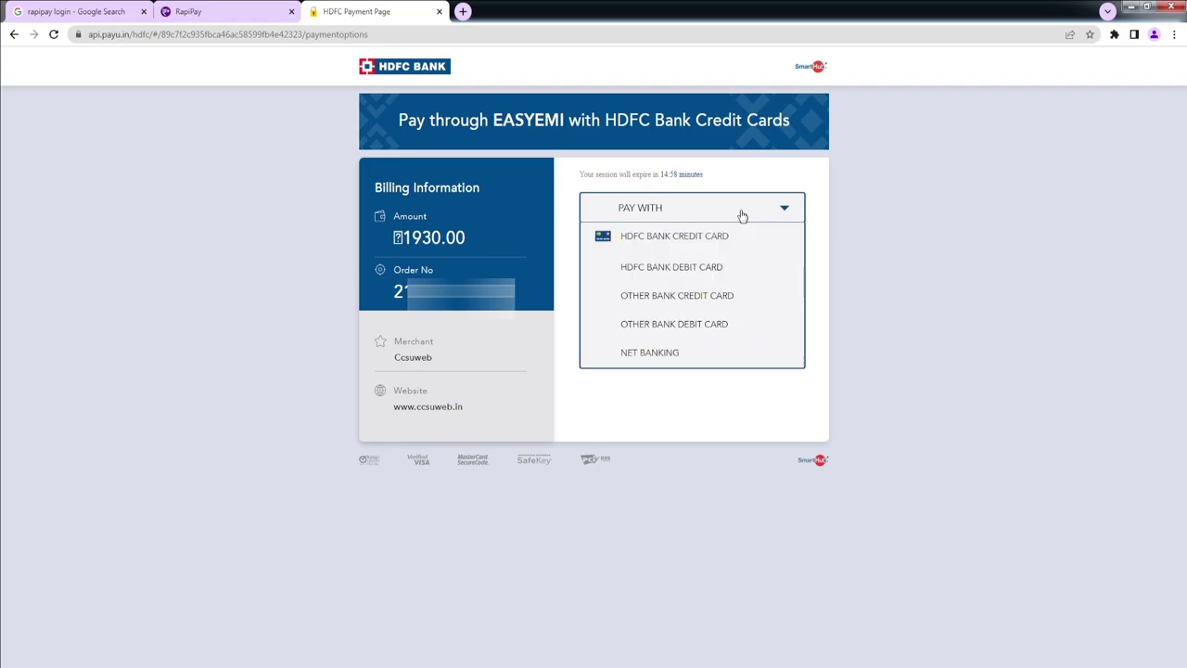
left_click(671, 329)
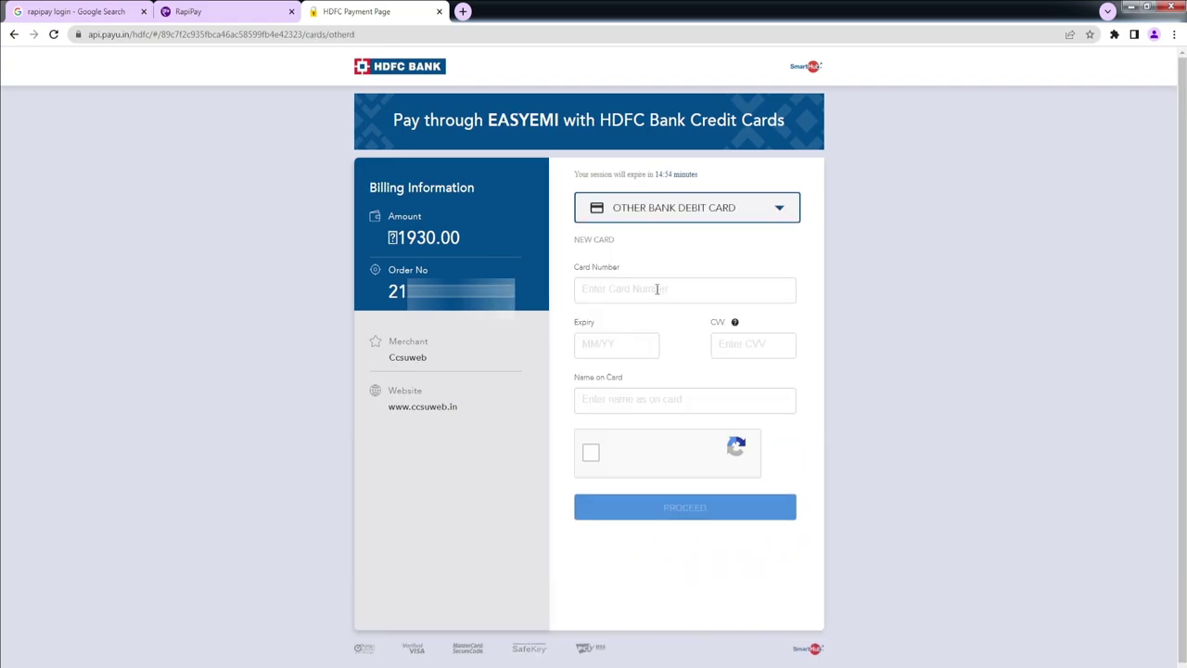
left_click(689, 214)
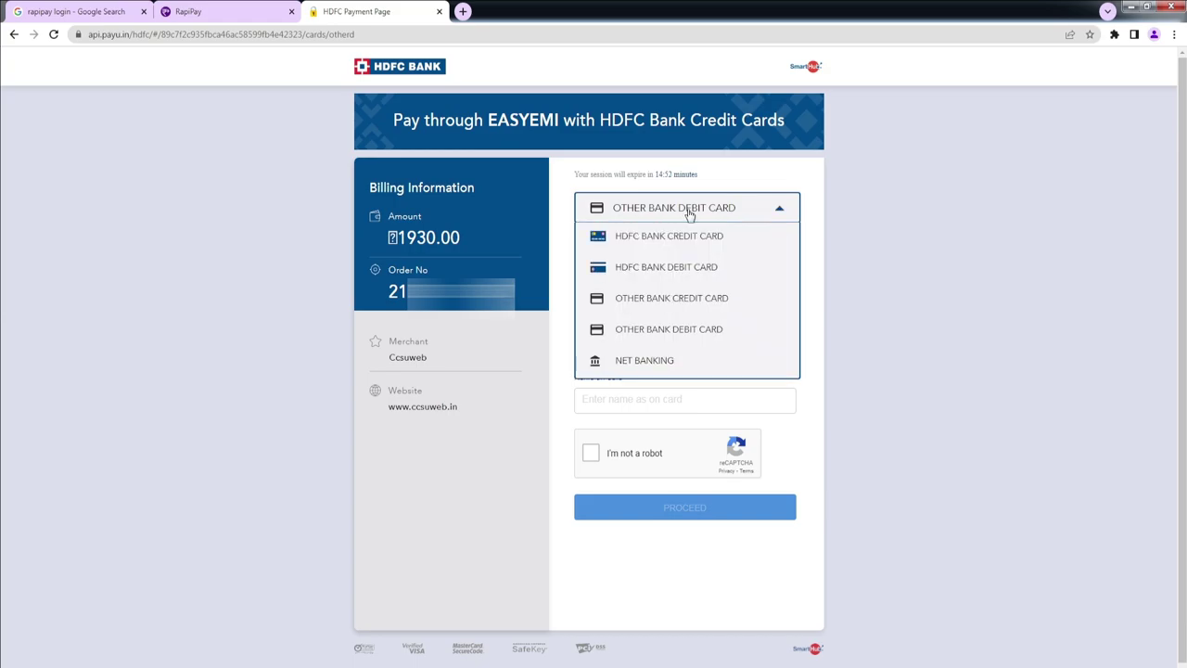
left_click(568, 283)
left_click(641, 281)
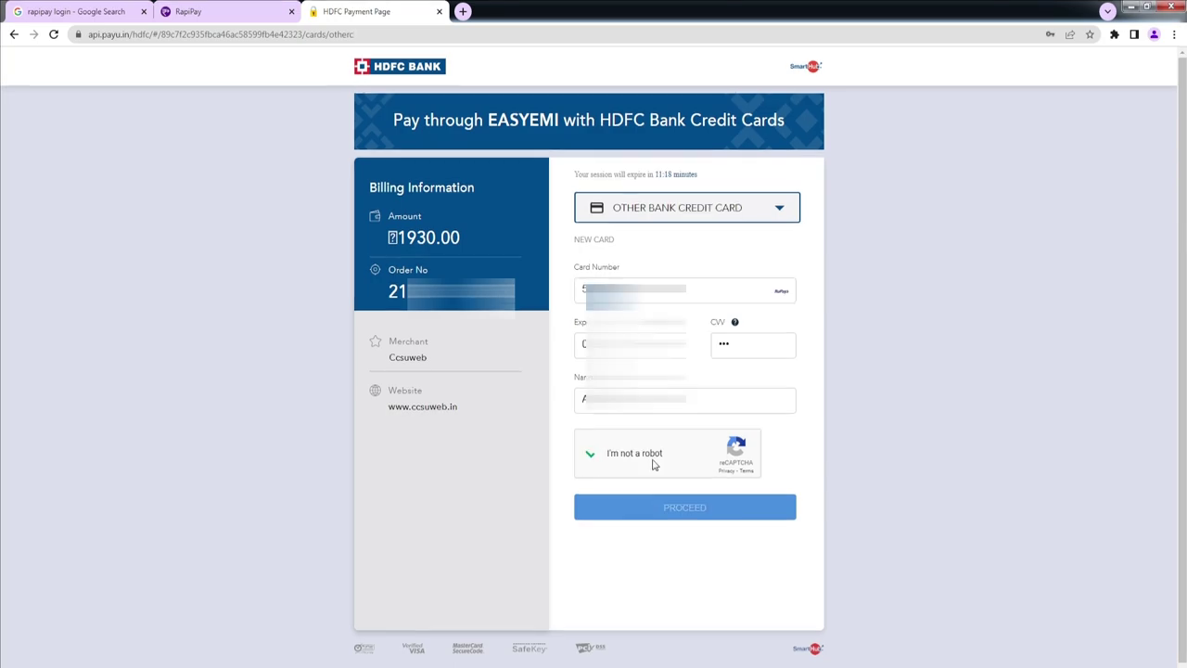
left_click(694, 511)
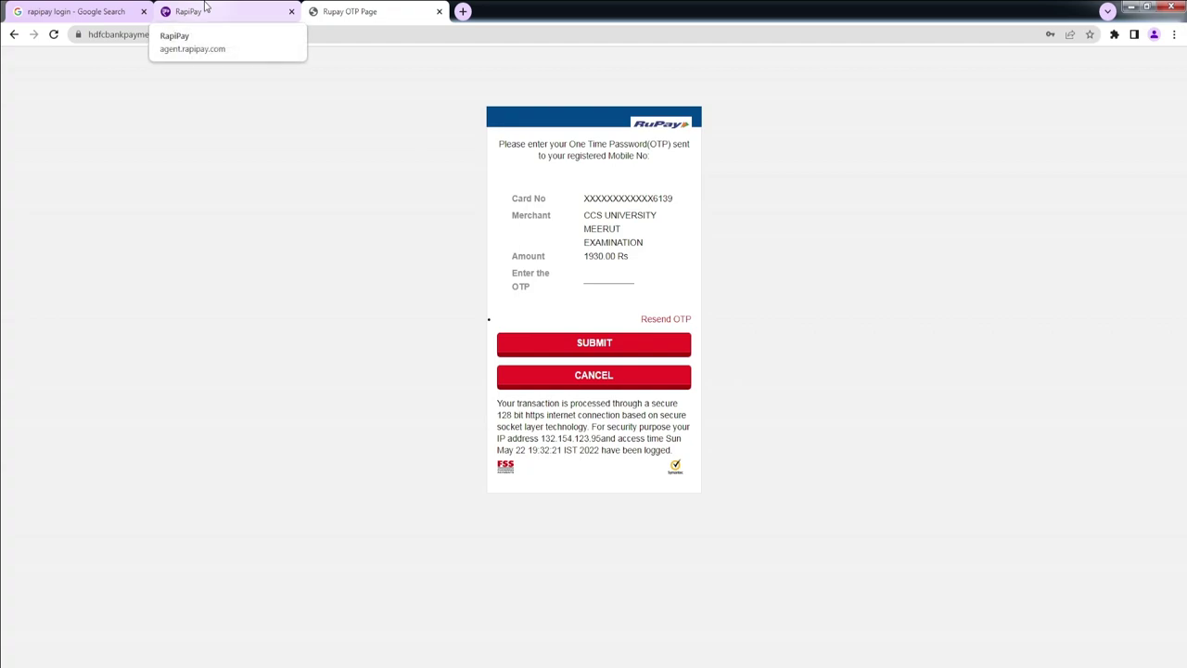
left_click(616, 343)
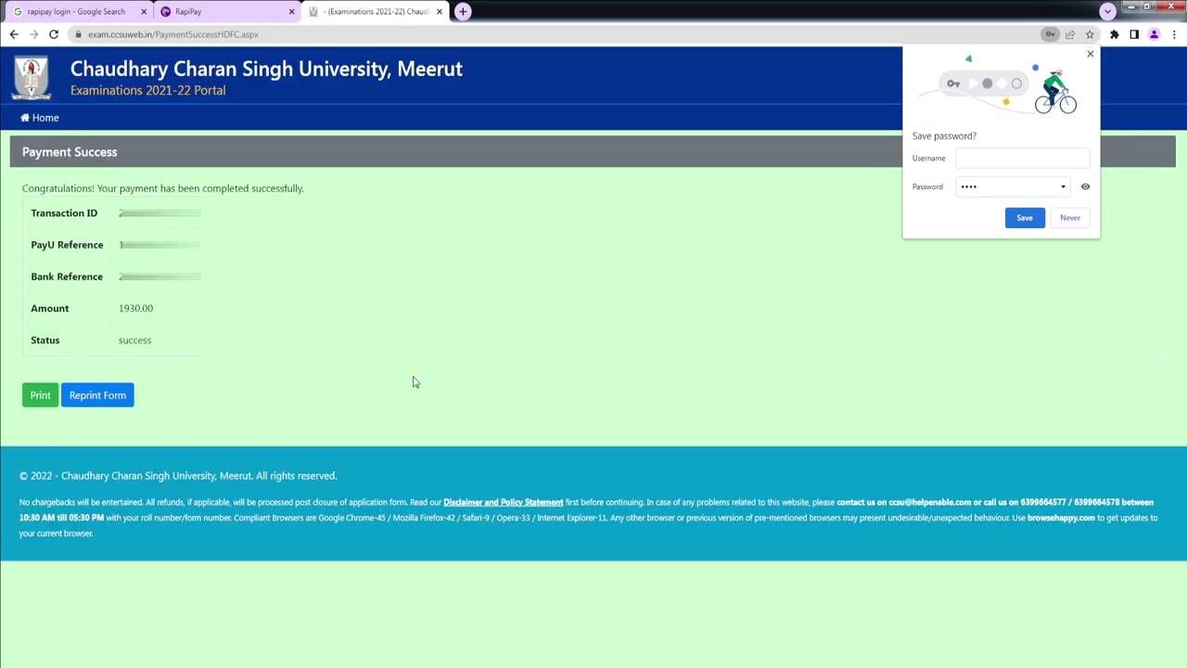
Step: Find the submitted form by its form number via Reprint Form, then download and open its PDF
left_click(1091, 55)
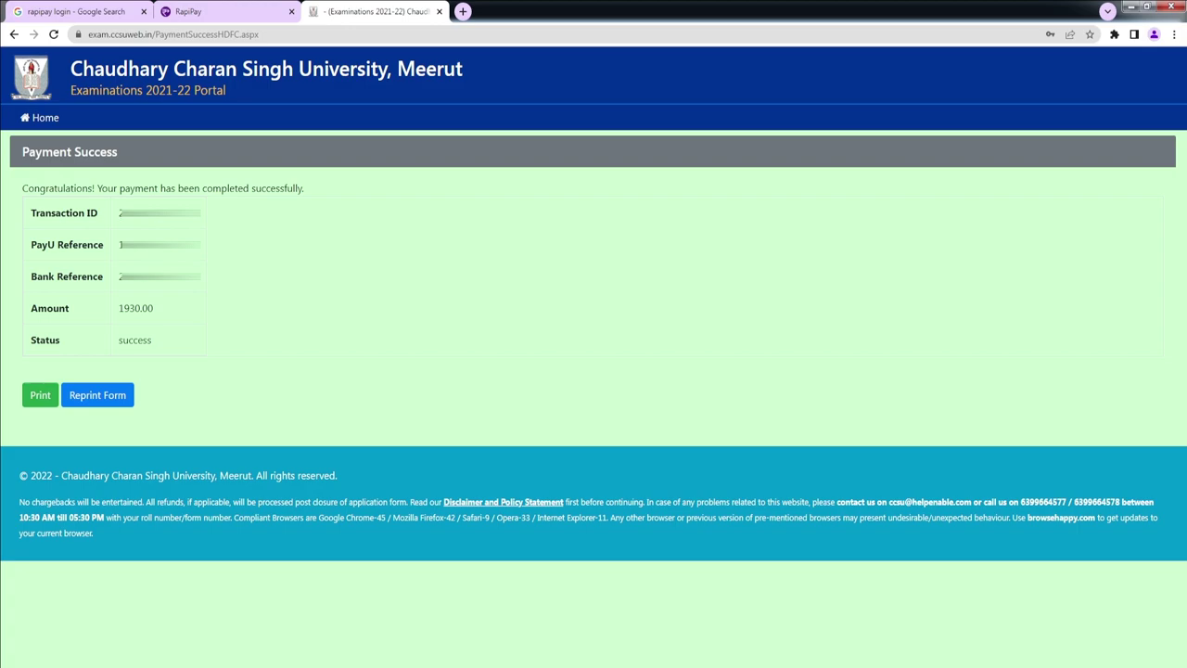
left_click(97, 395)
left_click(420, 256)
type("7")
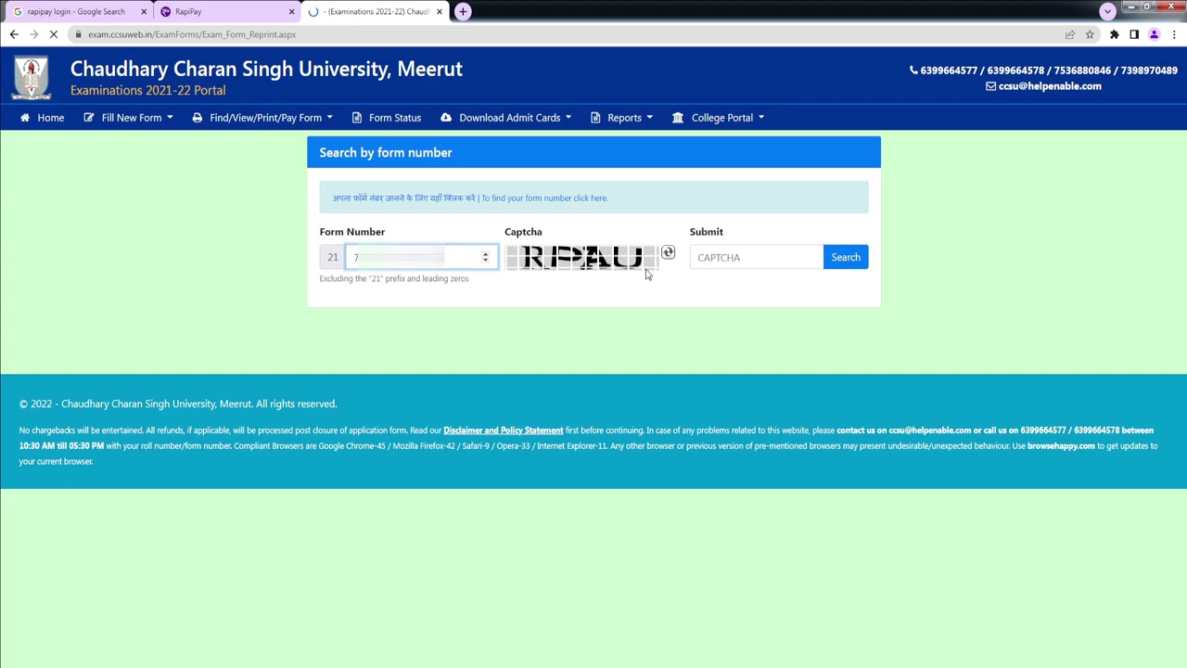
left_click(720, 257)
type("RPAU")
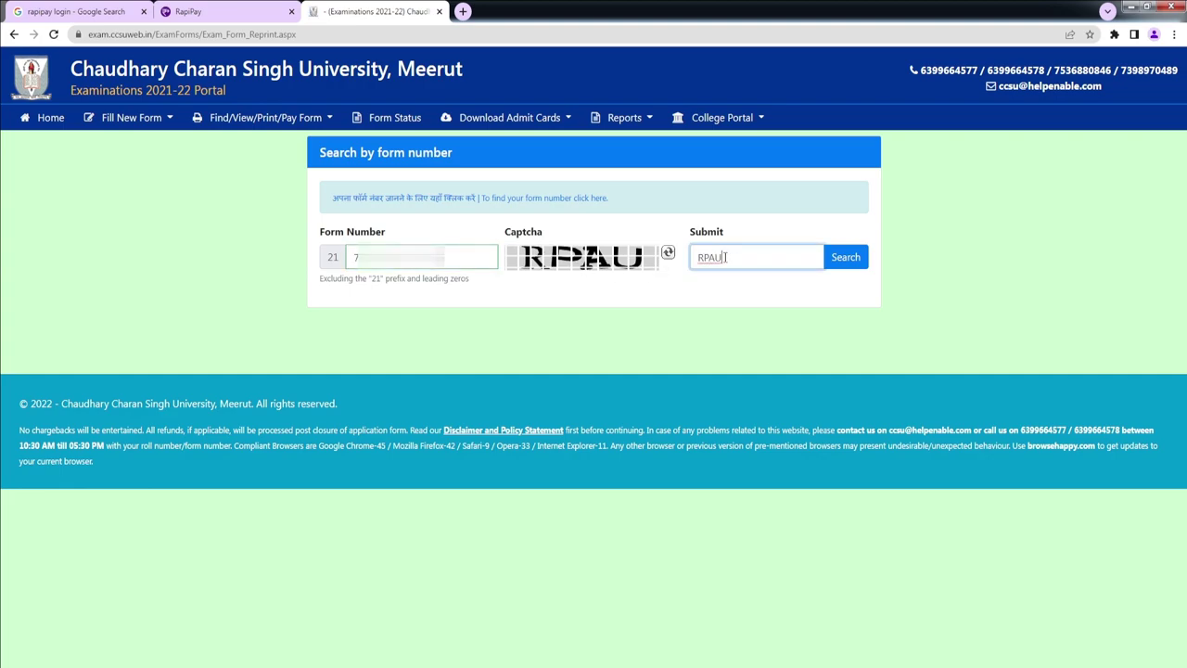
key("Return")
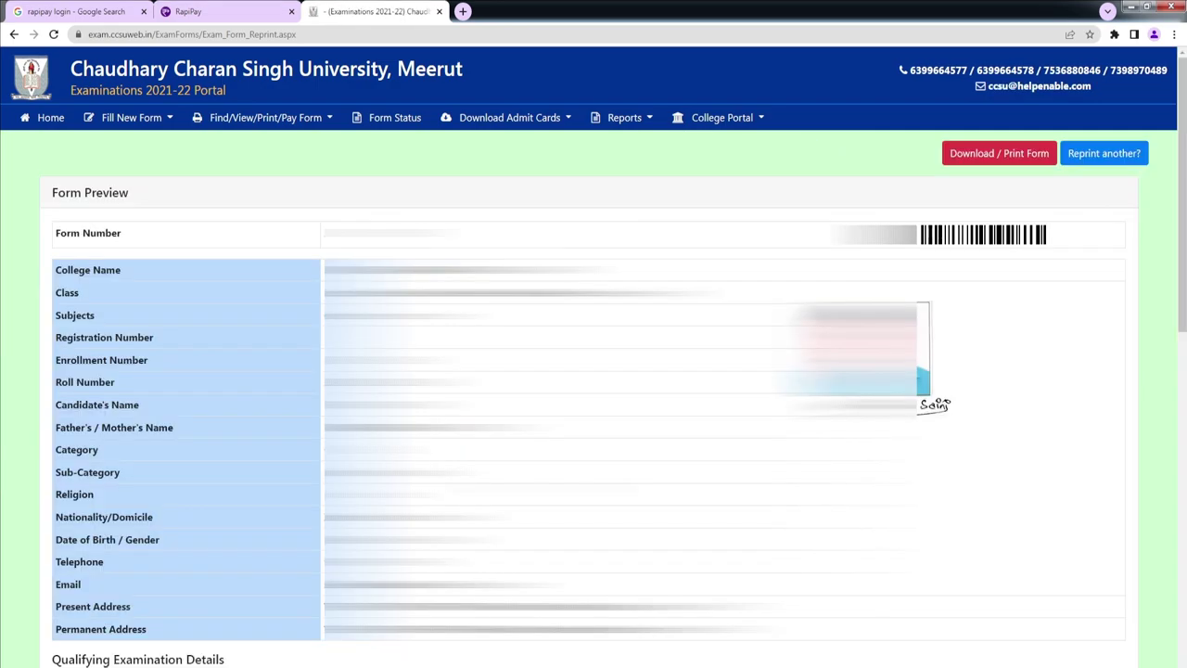
left_click(1013, 160)
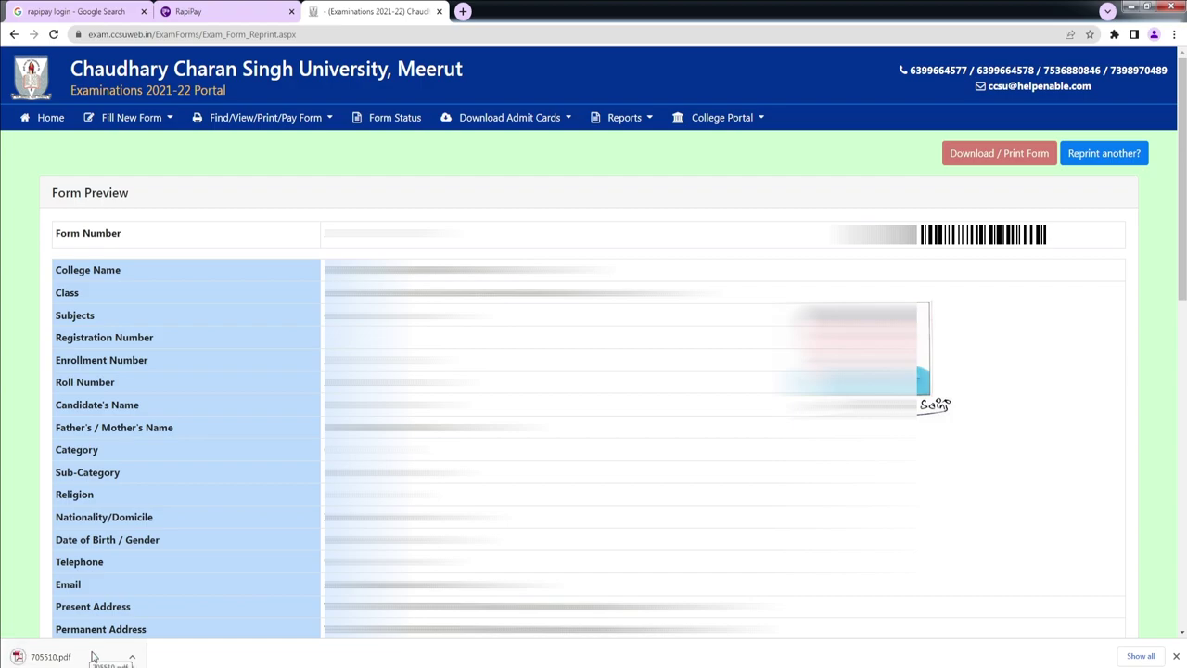
left_click(93, 657)
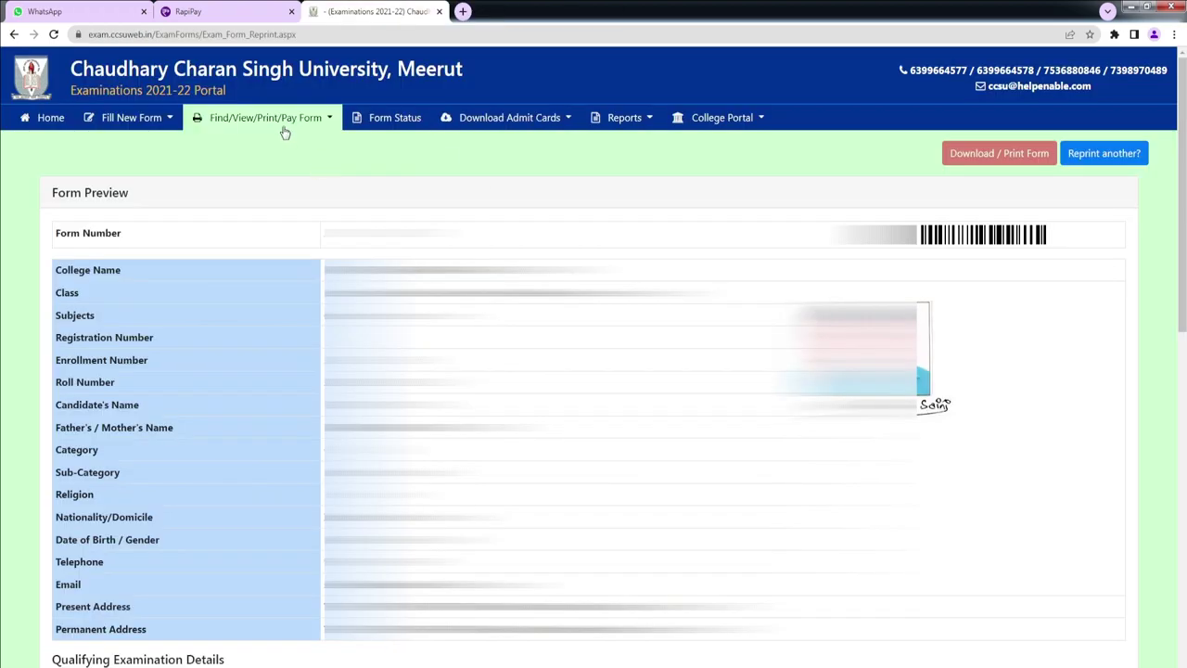
Step: Search the Payment Receipt page with the form number and captcha to show the 1930 fee receipt
left_click(266, 117)
left_click(291, 252)
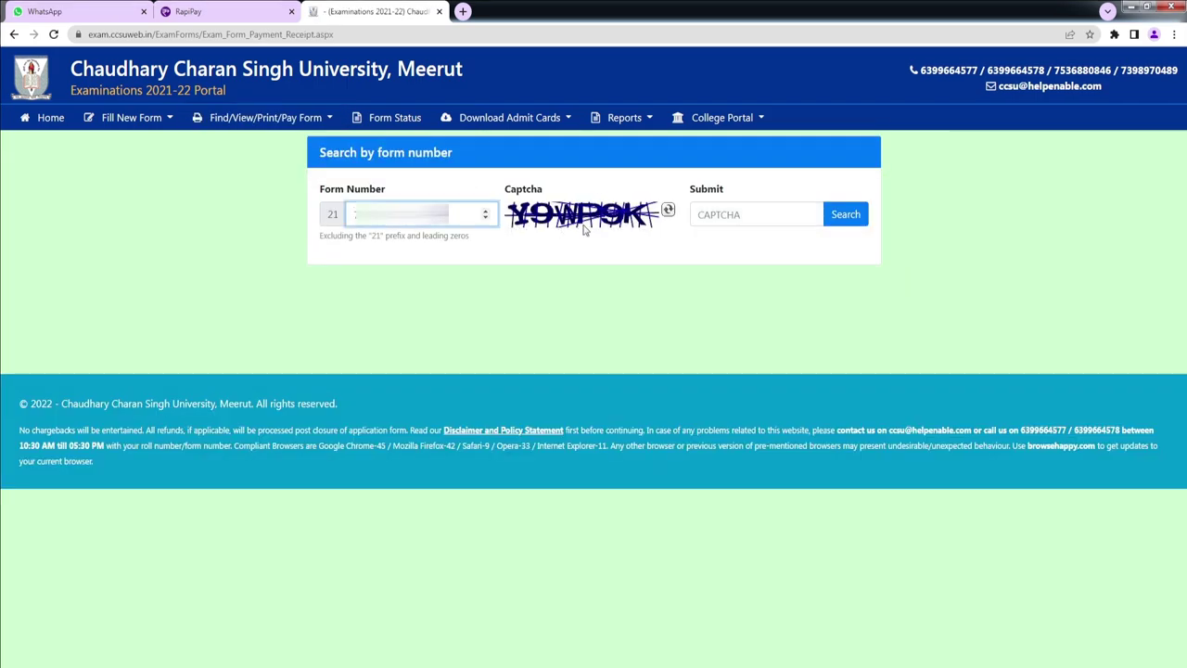
left_click(742, 214)
type("Y9")
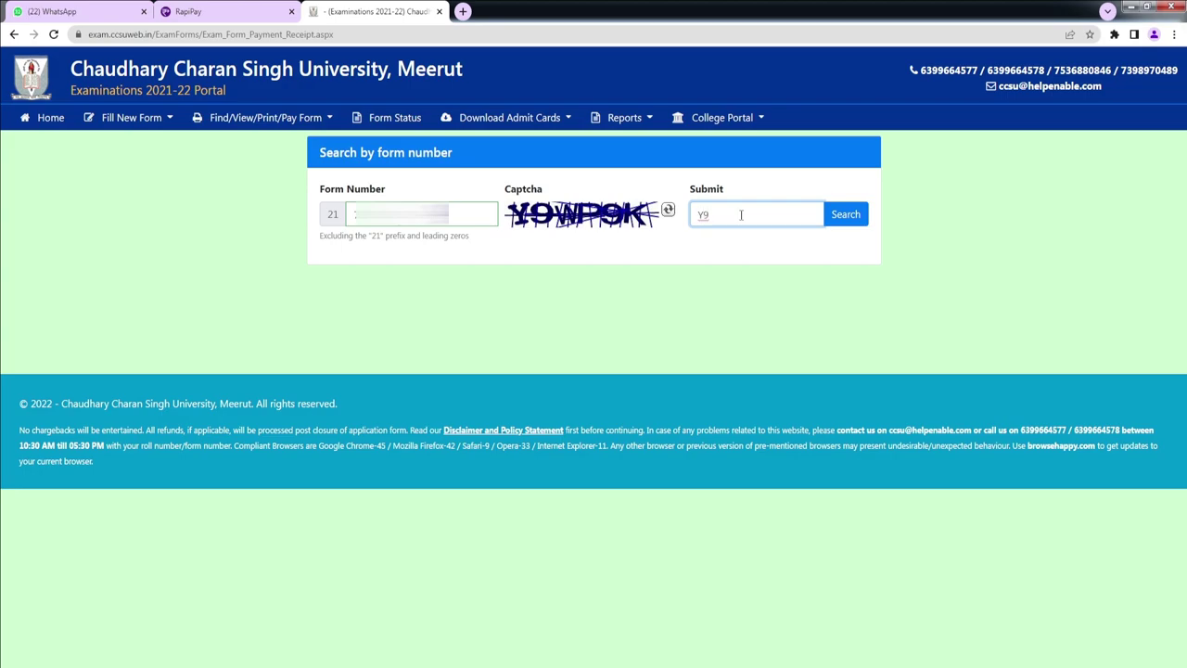
type("WP9K")
left_click(851, 223)
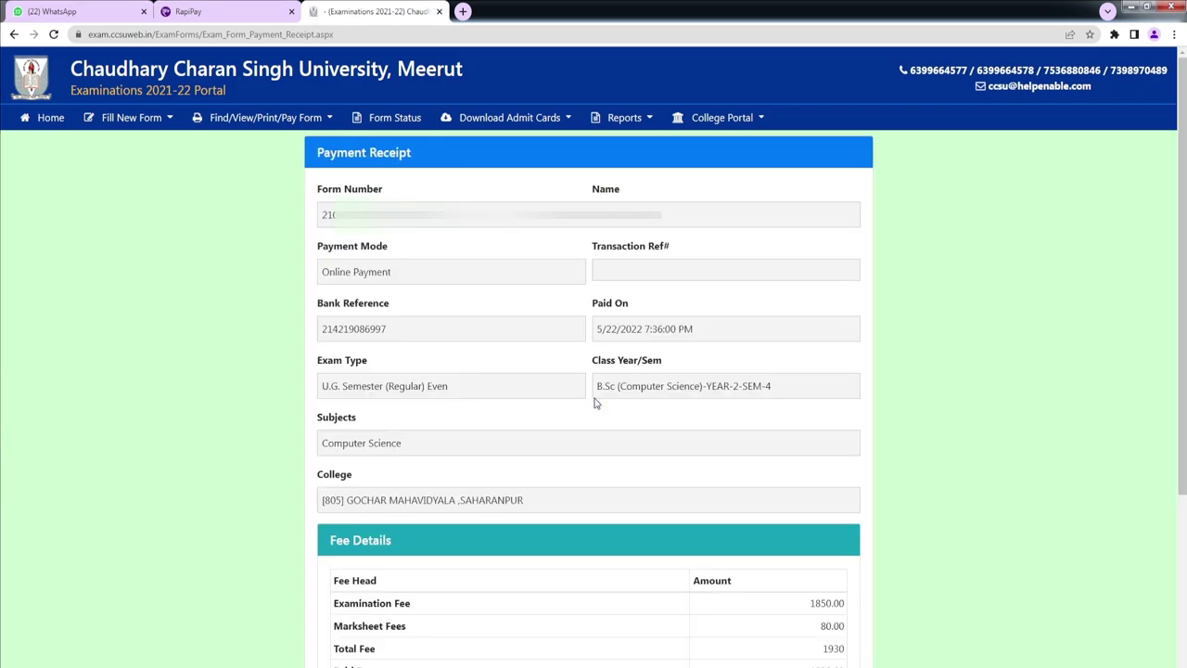